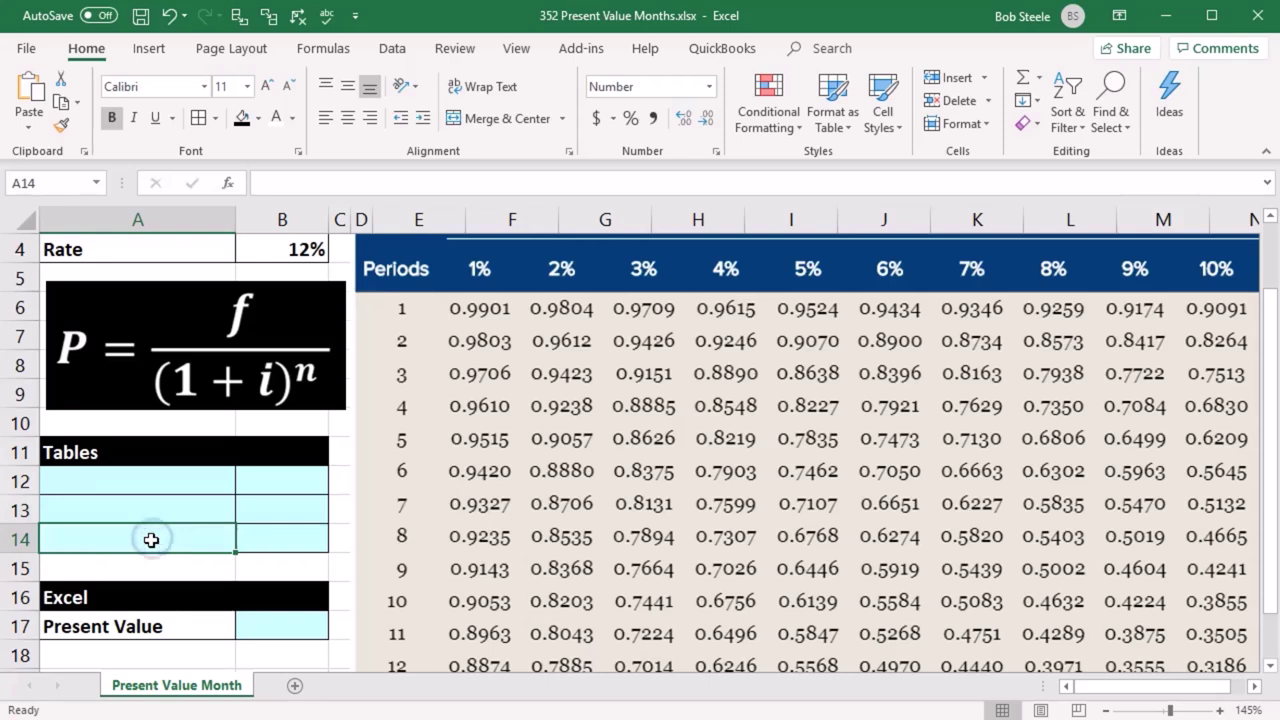
- Examine the months, amount and rate values, the present value formula picture and the factor table
{"action": "left_click", "coordinate": [169, 278]}
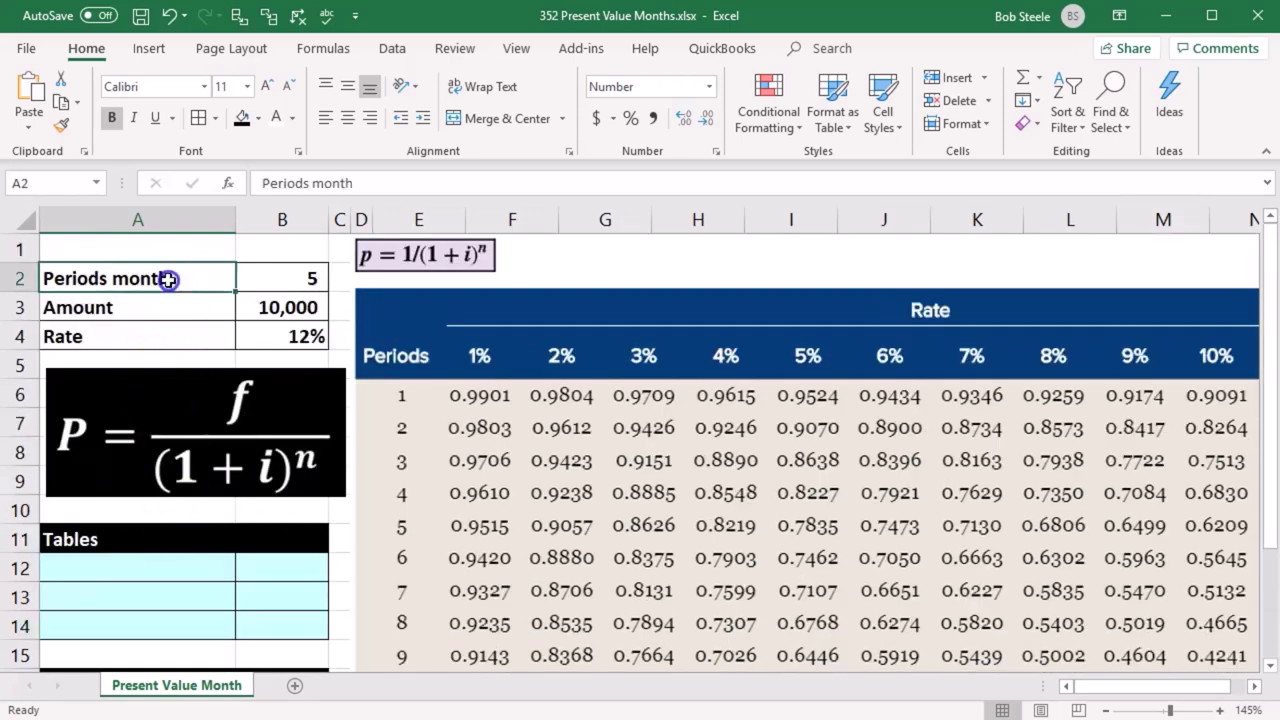
{"action": "key", "text": "Right"}
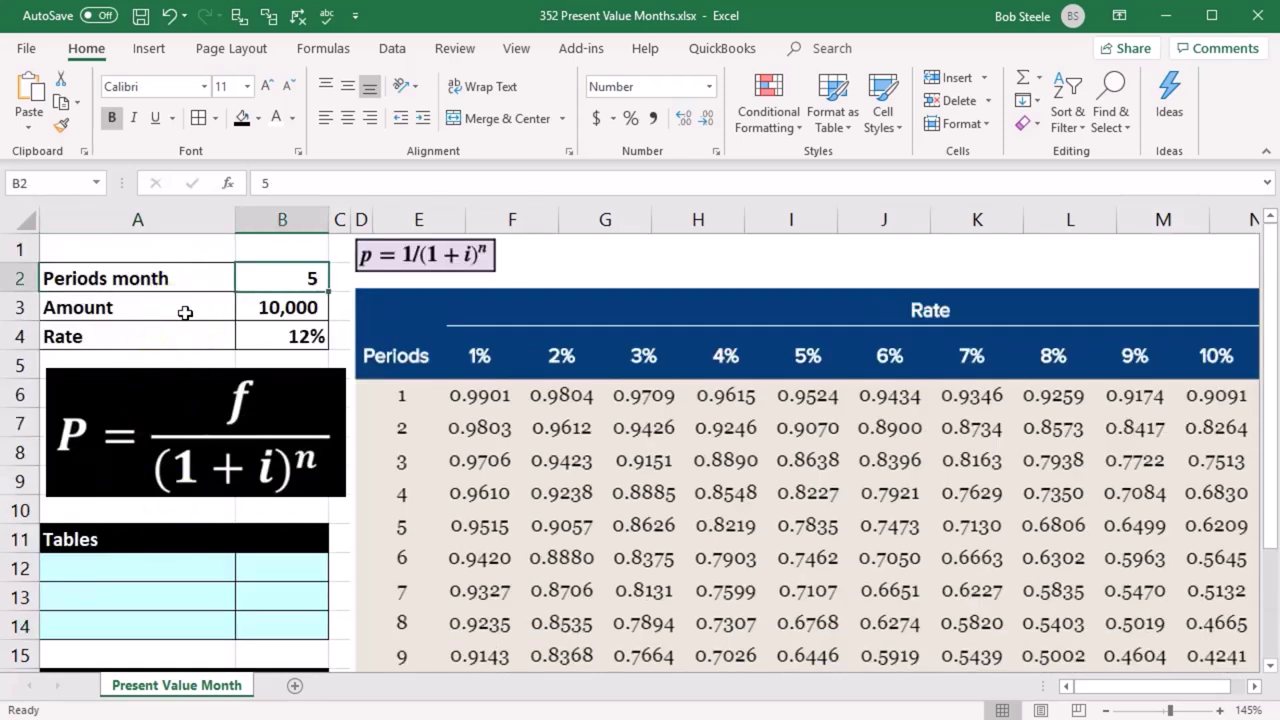
{"action": "key", "text": "Down"}
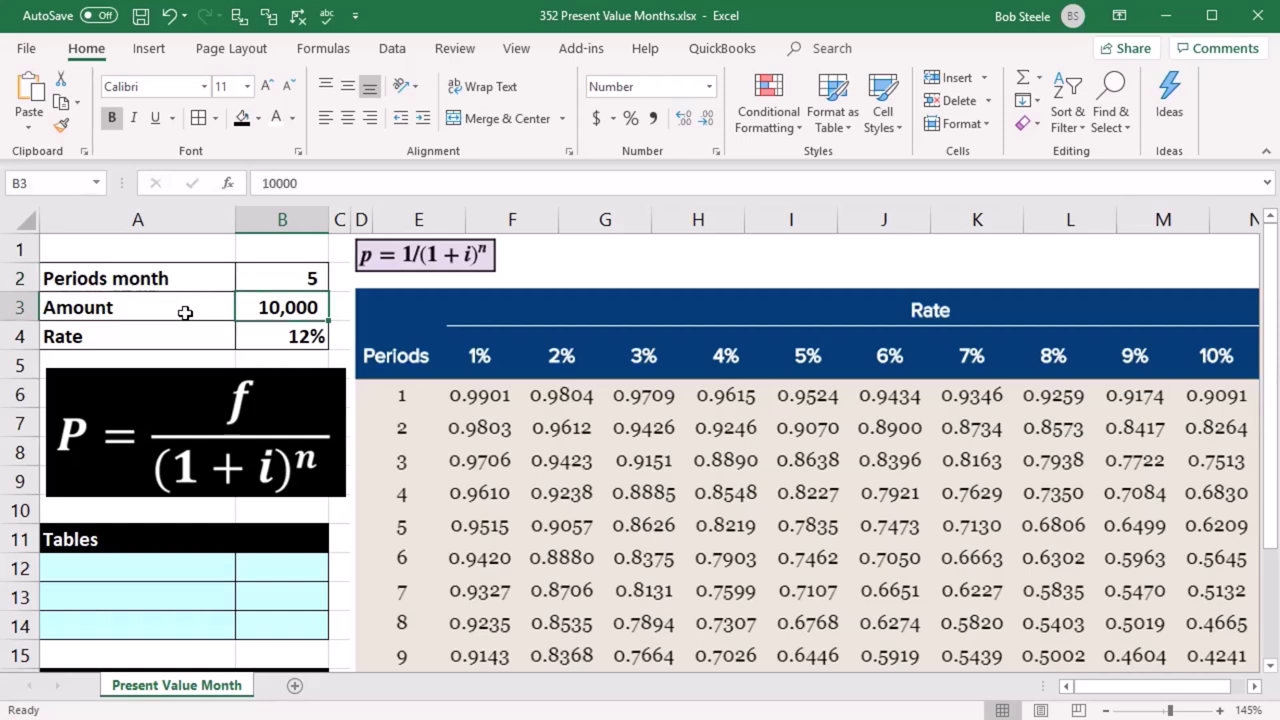
{"action": "key", "text": "Down"}
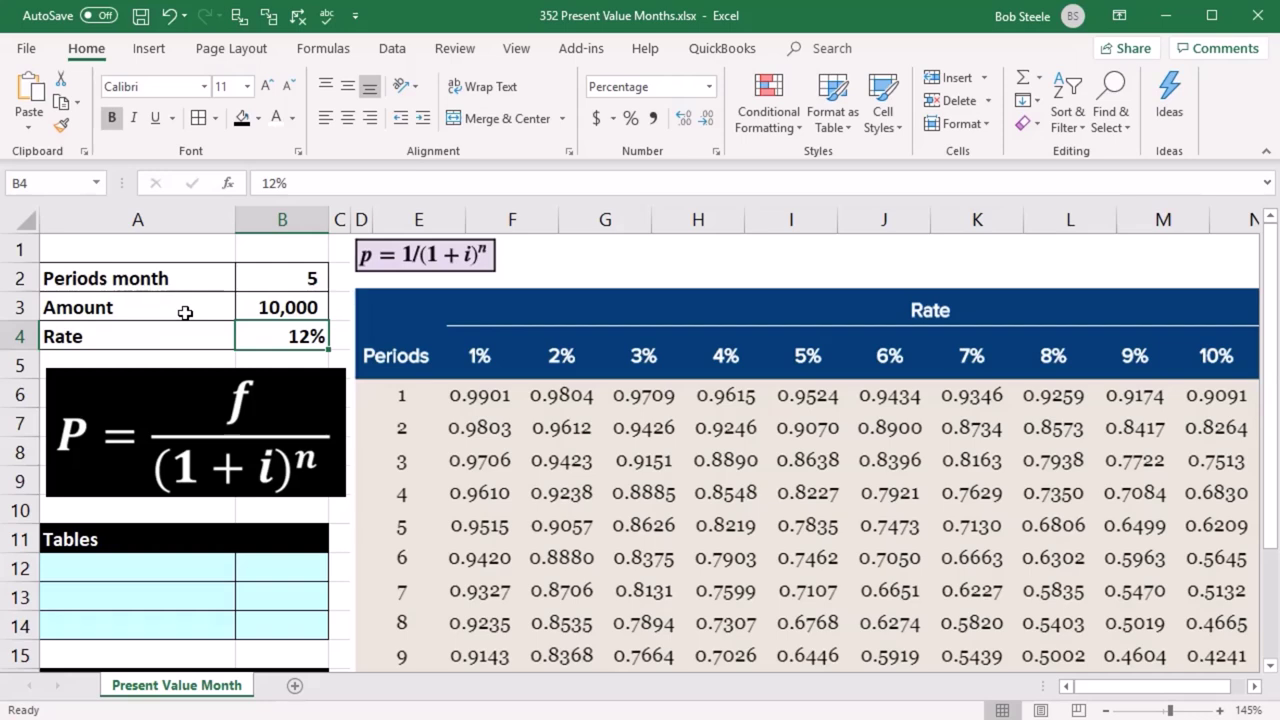
{"action": "left_click", "coordinate": [214, 414]}
{"action": "left_click", "coordinate": [472, 425]}
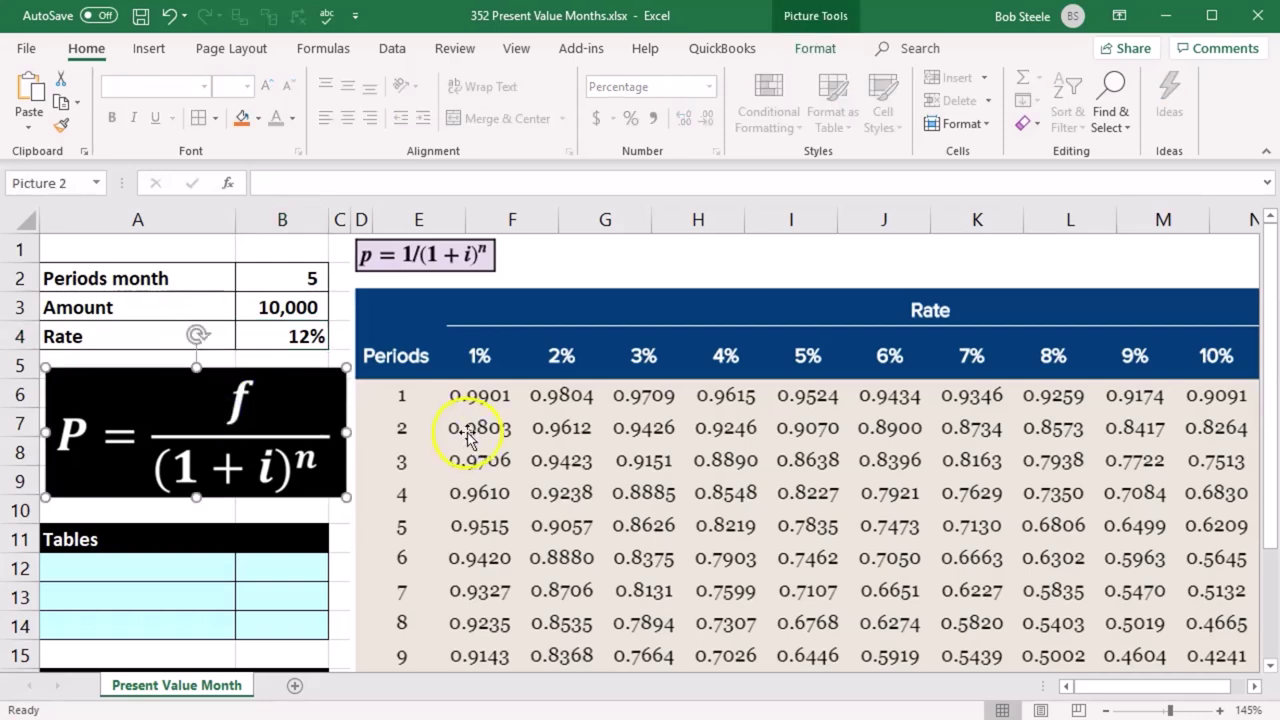
{"action": "left_click", "coordinate": [133, 598]}
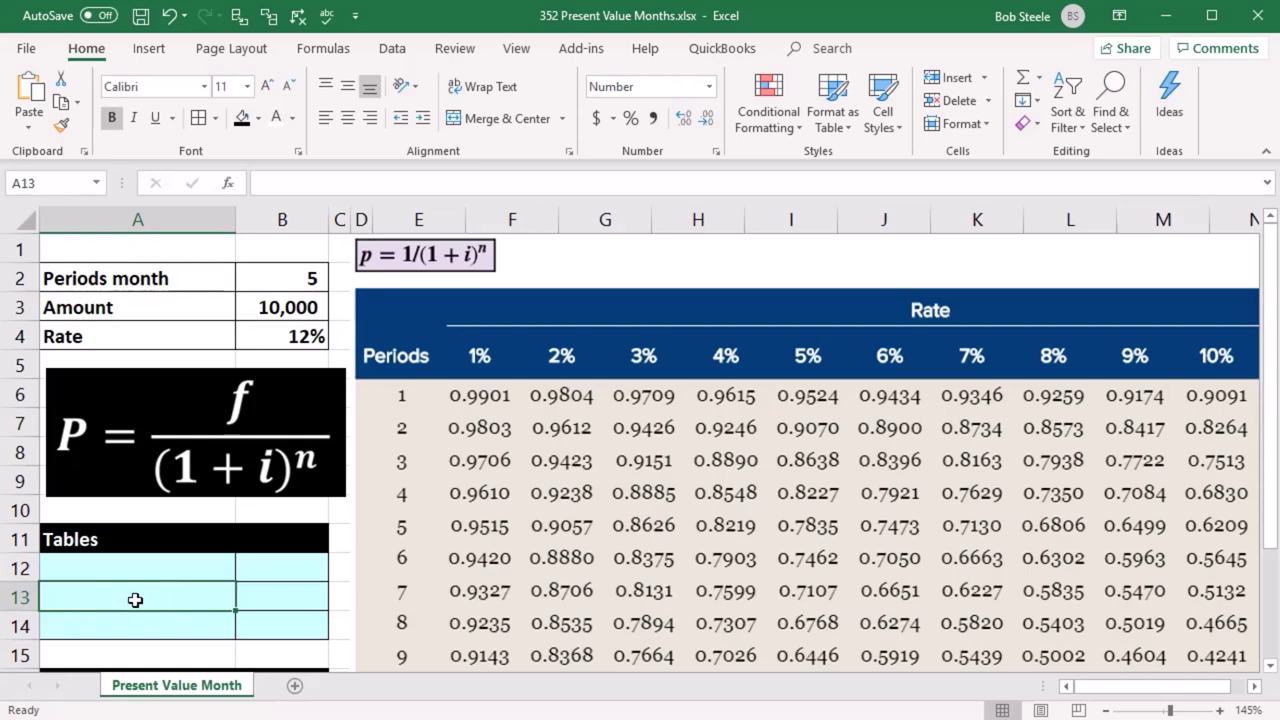
{"action": "left_click", "coordinate": [281, 274]}
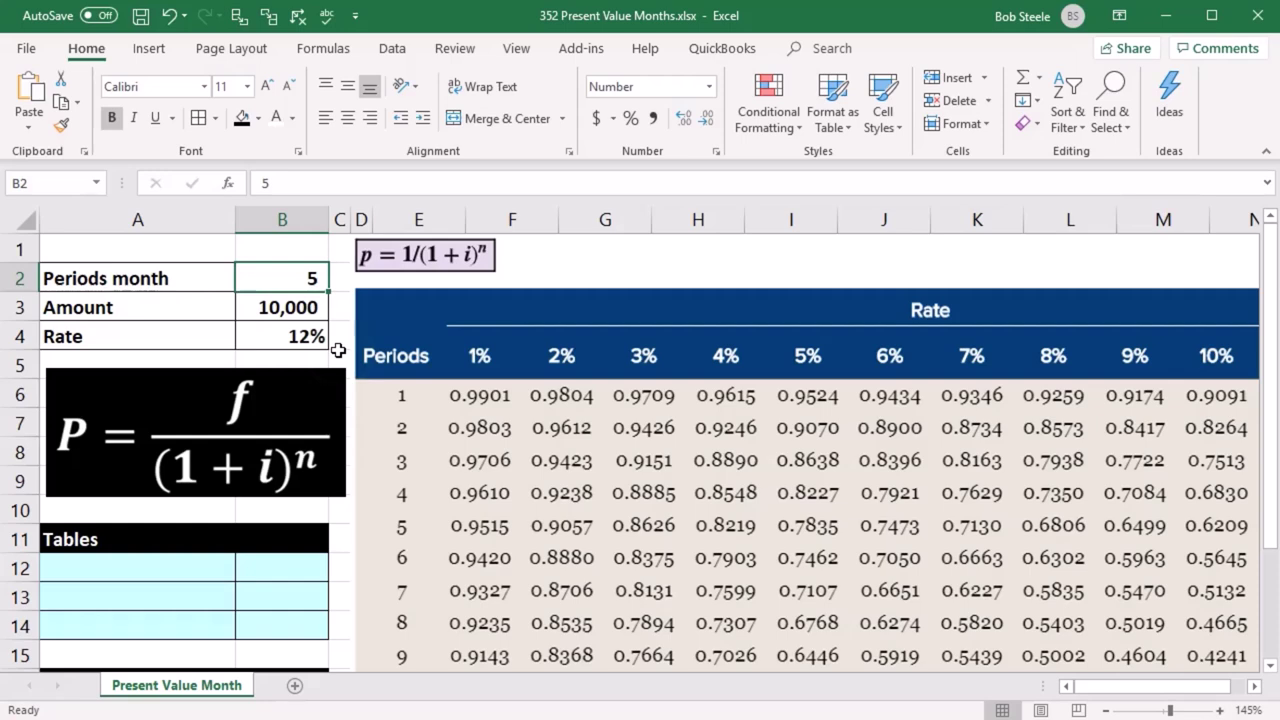
- Work out the monthly rate in Calculator by dividing .12 by 12, then close Calculator
{"action": "left_click", "coordinate": [288, 337]}
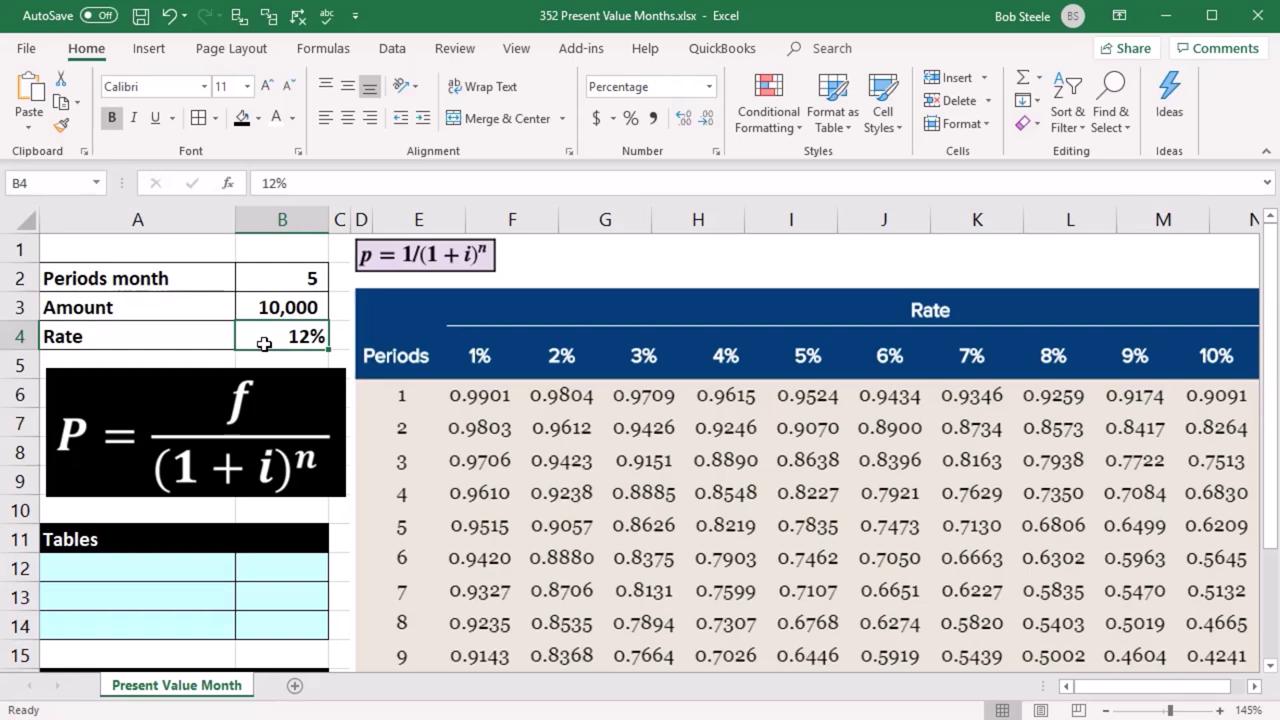
{"action": "key", "text": "XF86Calculator"}
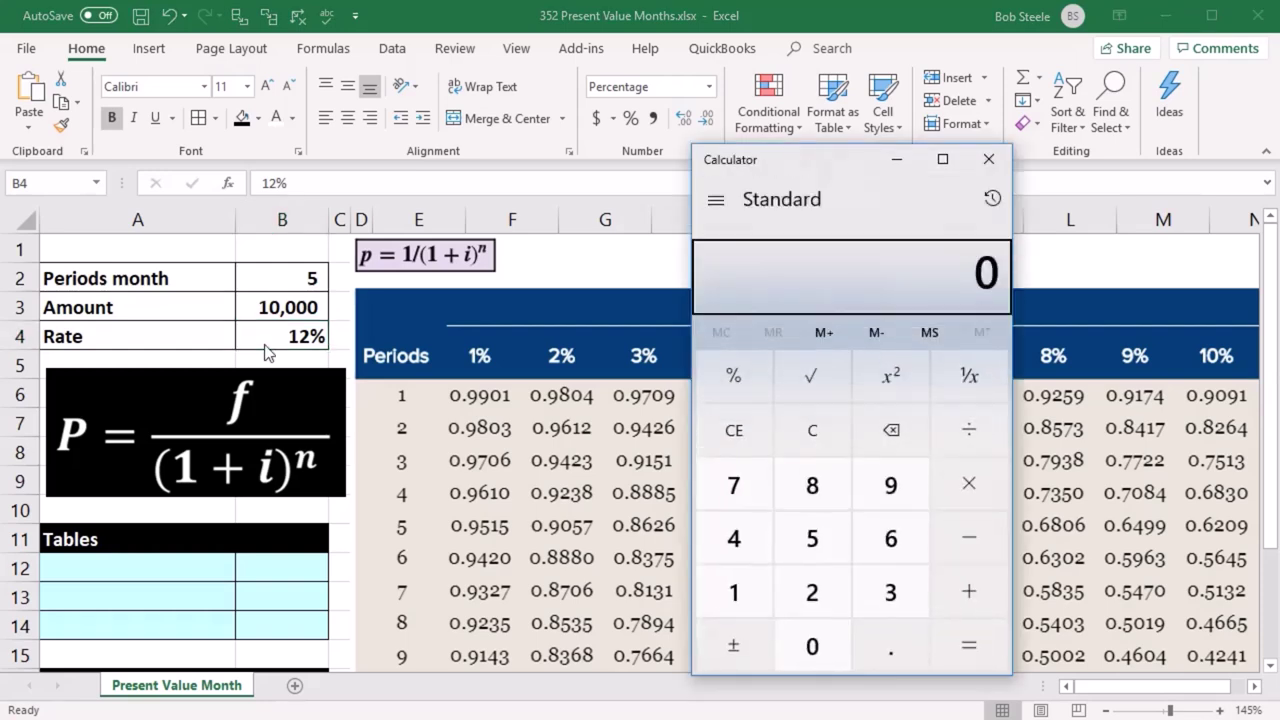
{"action": "type", "text": ".12"}
{"action": "key", "text": "slash"}
{"action": "type", "text": "12"}
{"action": "key", "text": "Return"}
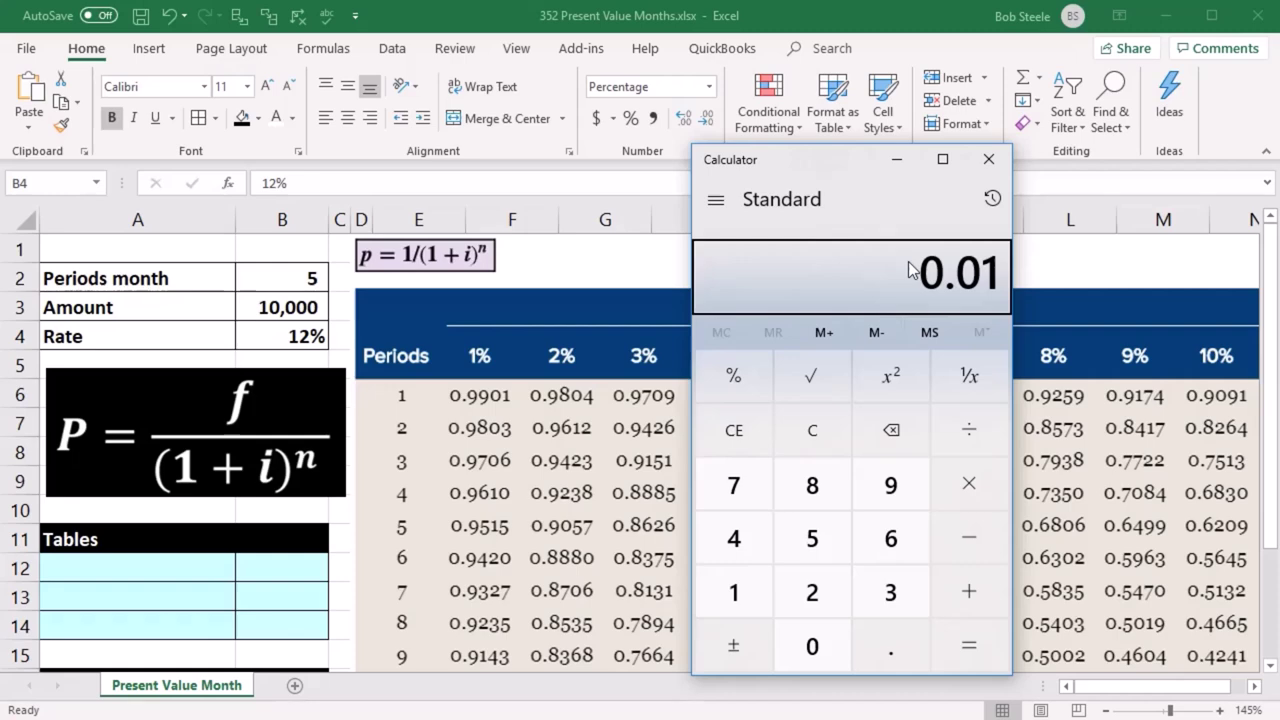
{"action": "left_click", "coordinate": [988, 160]}
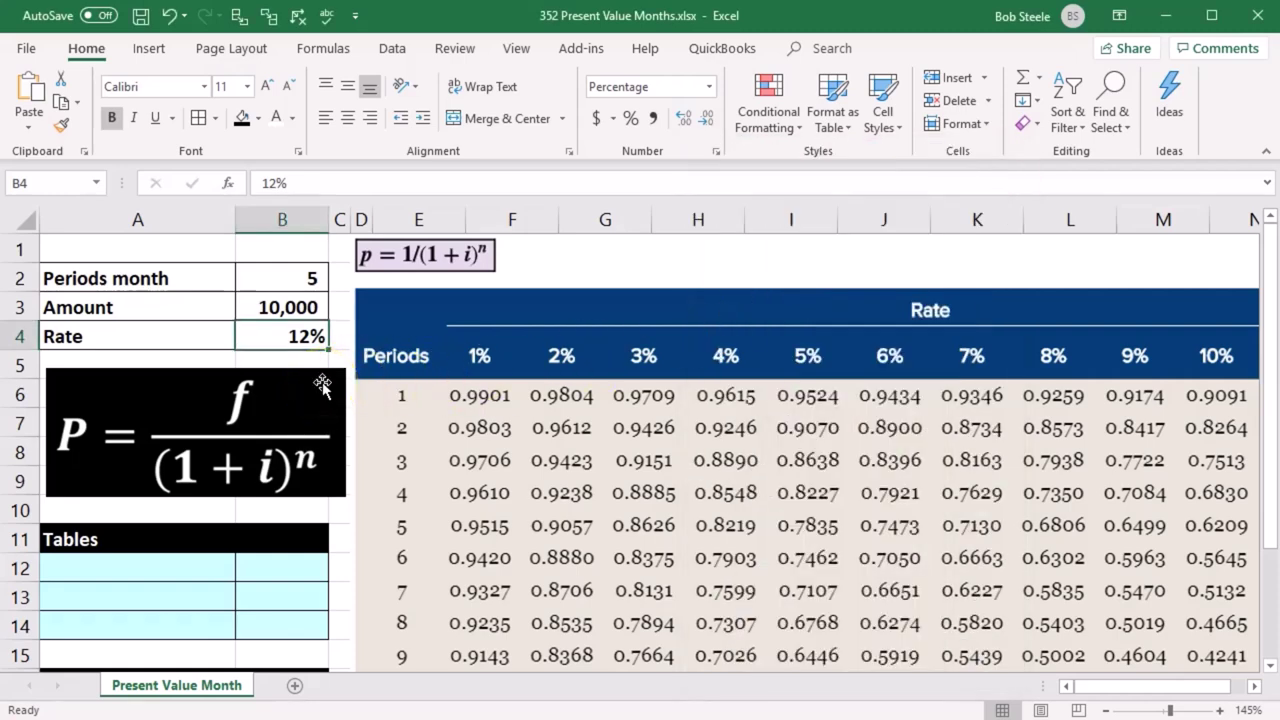
- Compare the yearly rate and the number of monthly periods with the rate and period headings of the factor table
{"action": "left_click", "coordinate": [194, 337]}
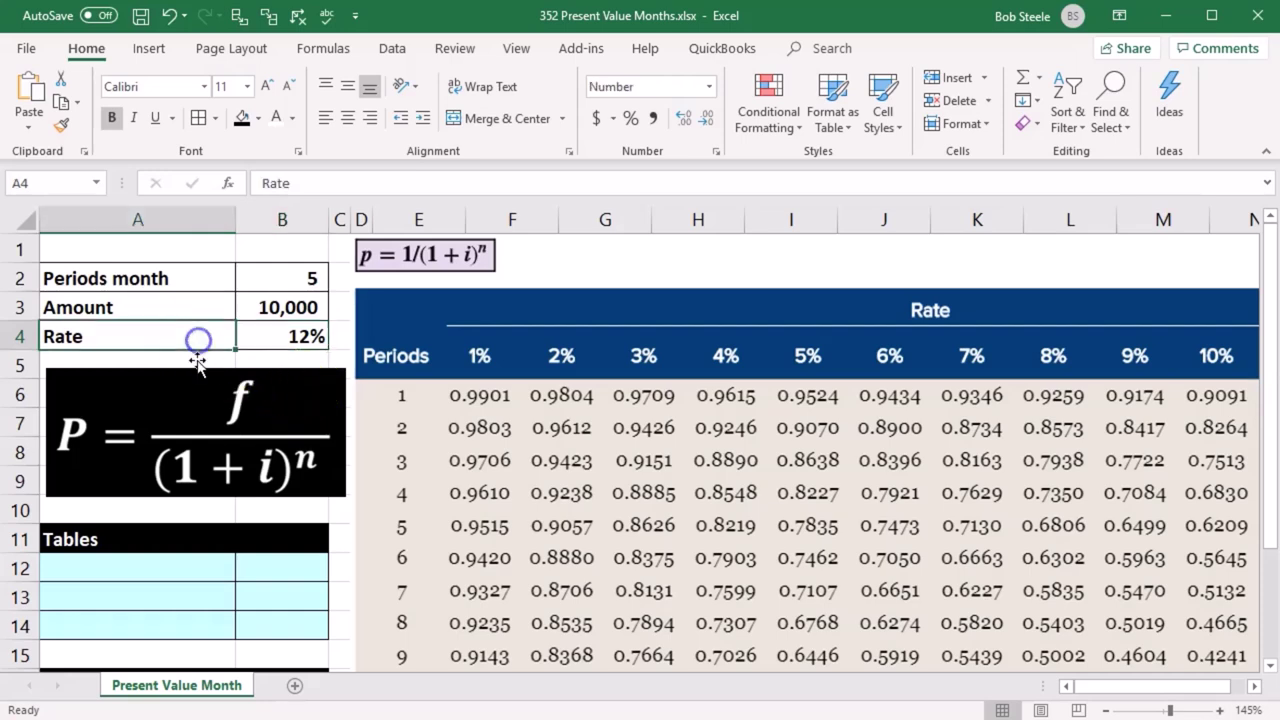
{"action": "key", "text": "Right"}
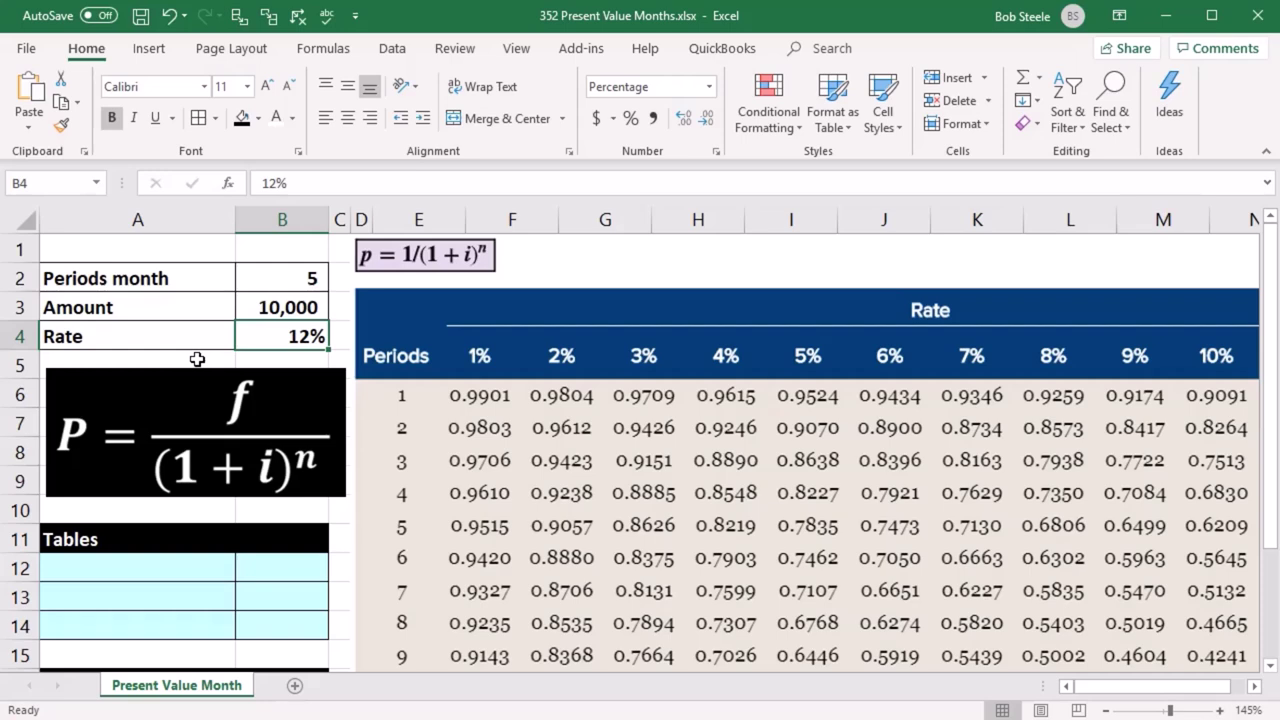
{"action": "key", "text": "Up"}
{"action": "key", "text": "Up"}
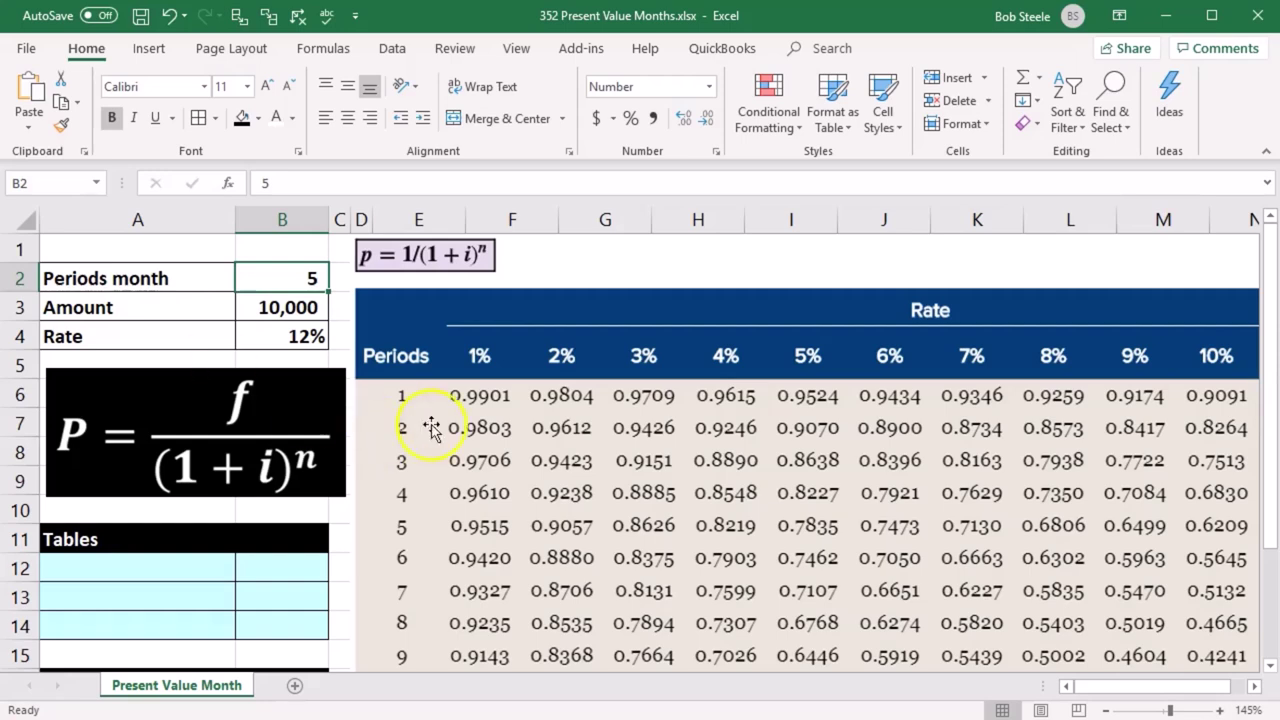
{"action": "left_click", "coordinate": [543, 411]}
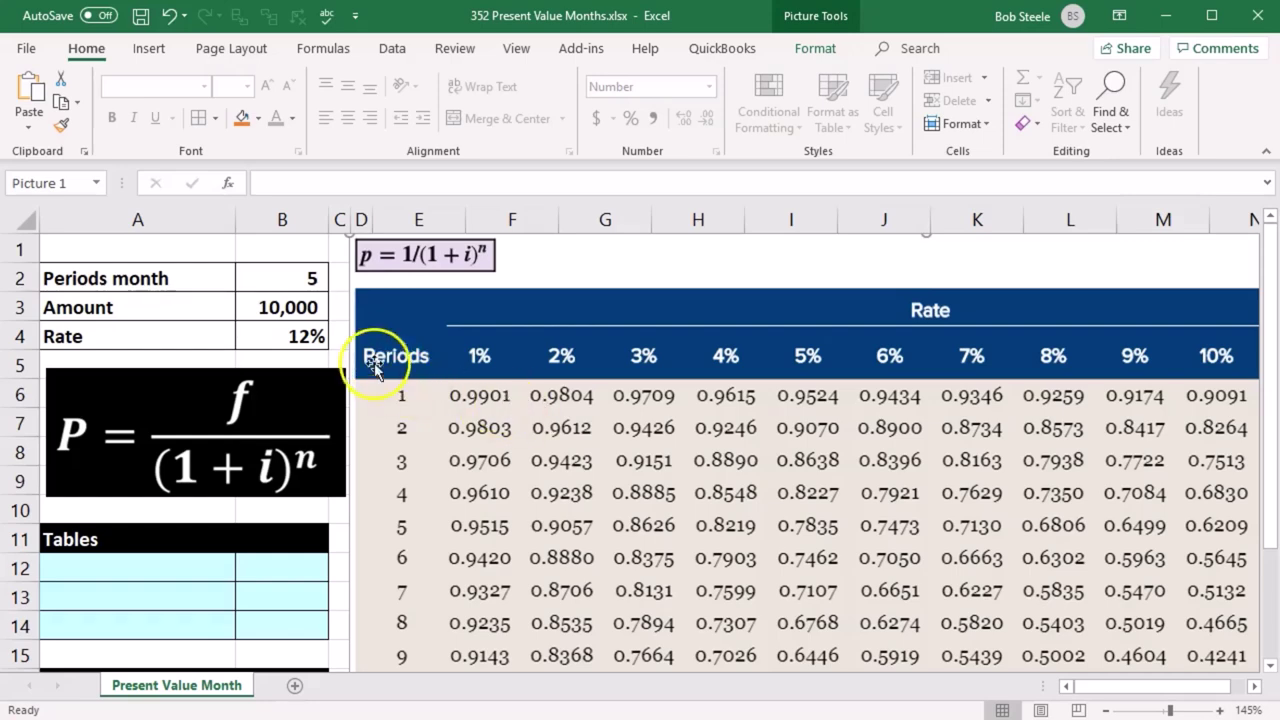
{"action": "left_click", "coordinate": [306, 334]}
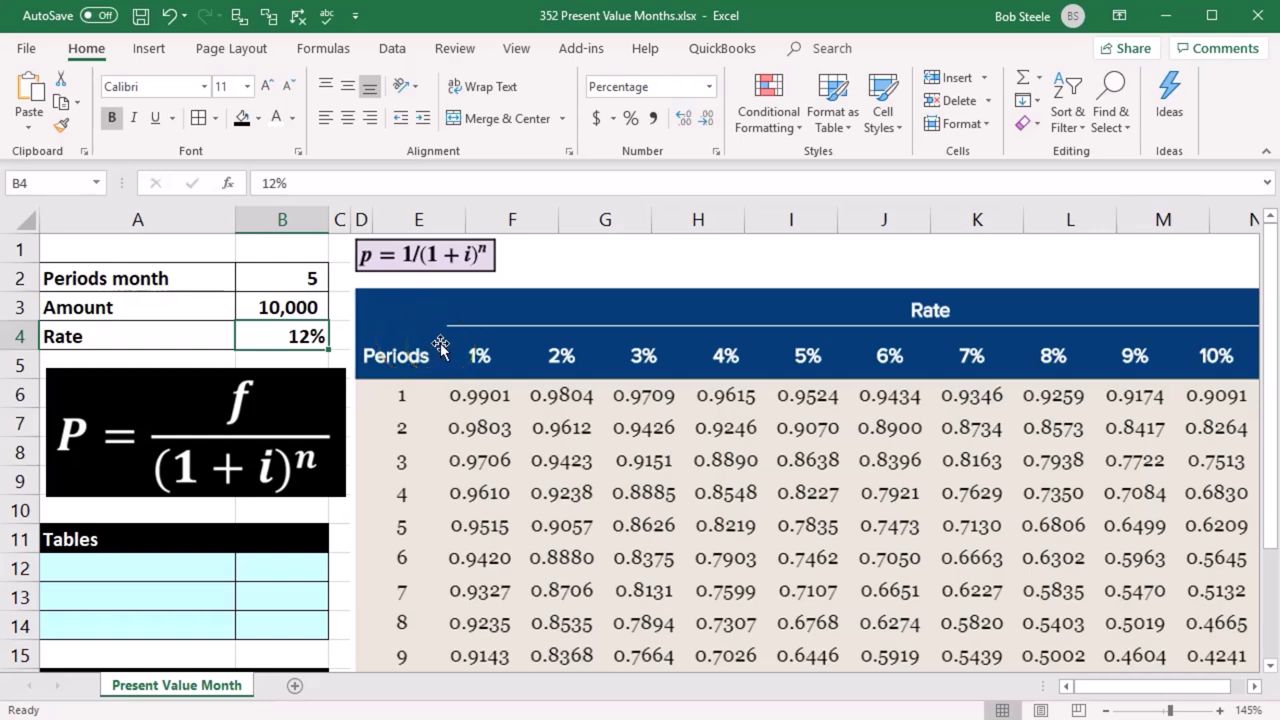
- Link the first label cell under Tables, A12, to the Amount label with =A3
{"action": "left_click", "coordinate": [180, 570]}
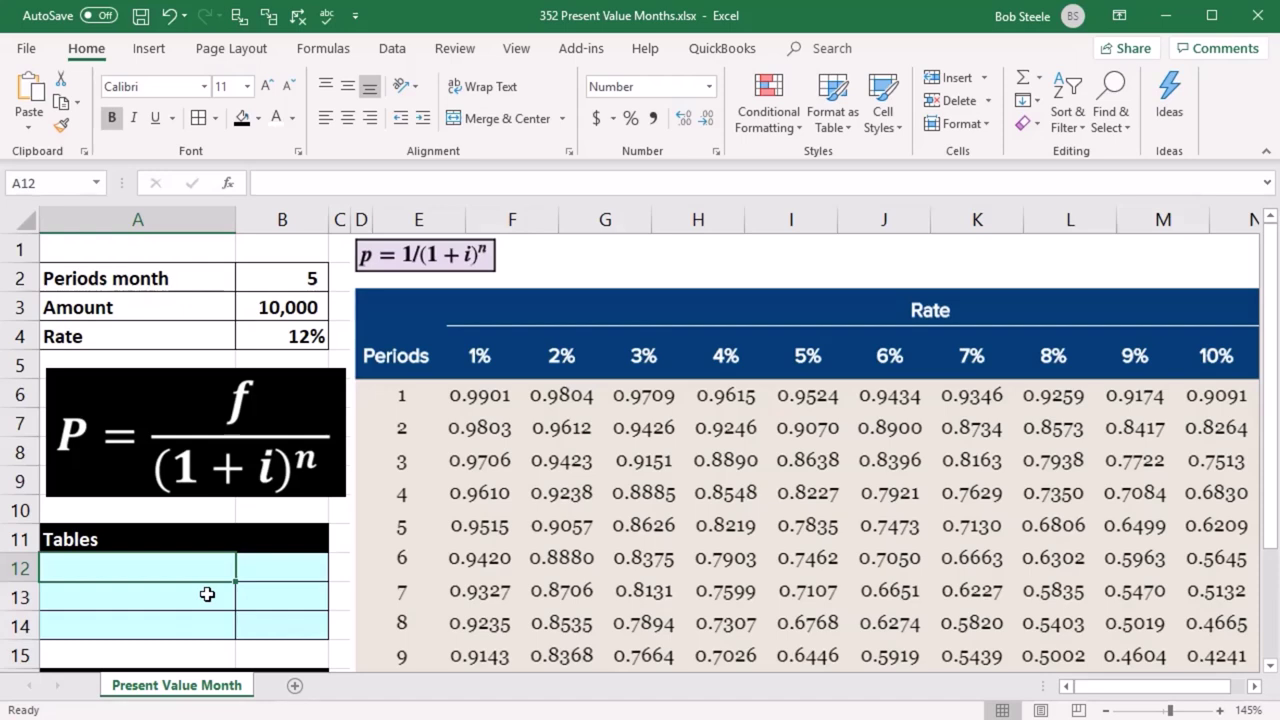
{"action": "type", "text": "="}
{"action": "key", "text": "Up"}
{"action": "key", "text": "Up"}
{"action": "key", "text": "Up"}
{"action": "key", "text": "Up"}
{"action": "key", "text": "Up"}
{"action": "key", "text": "Up"}
{"action": "key", "text": "Up"}
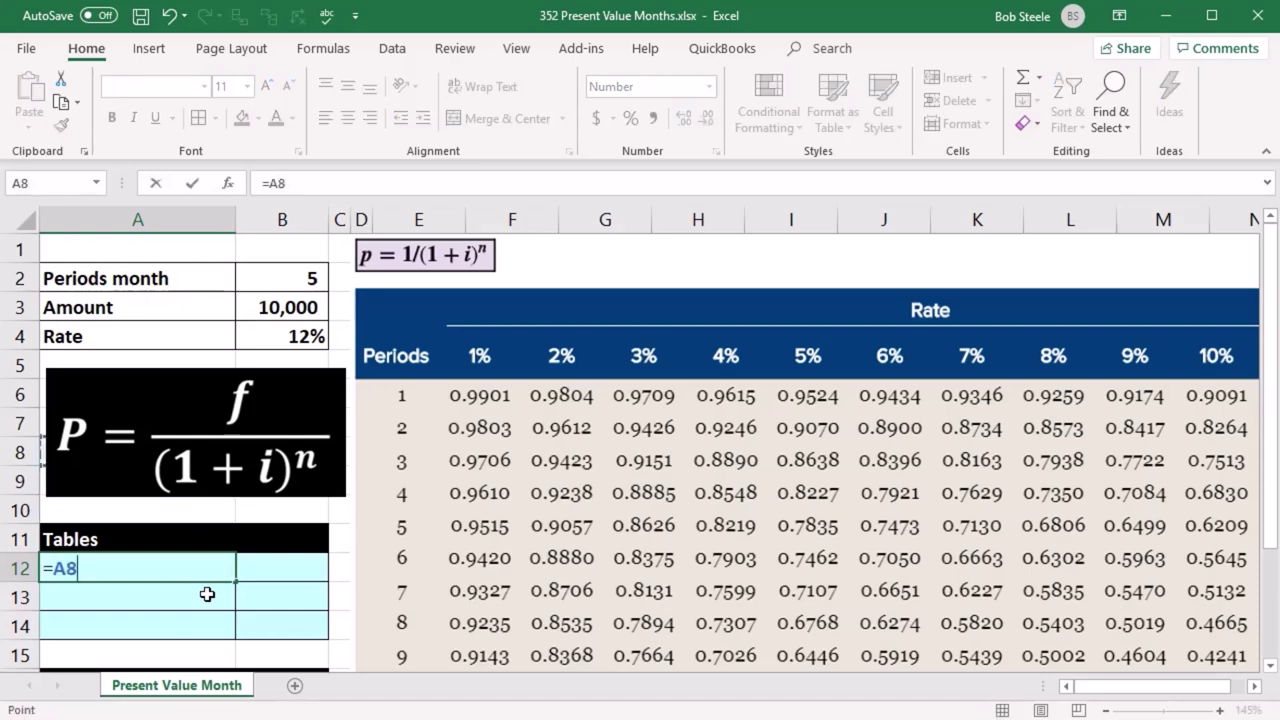
{"action": "key", "text": "Up"}
{"action": "key", "text": "Up"}
{"action": "key", "text": "Tab"}
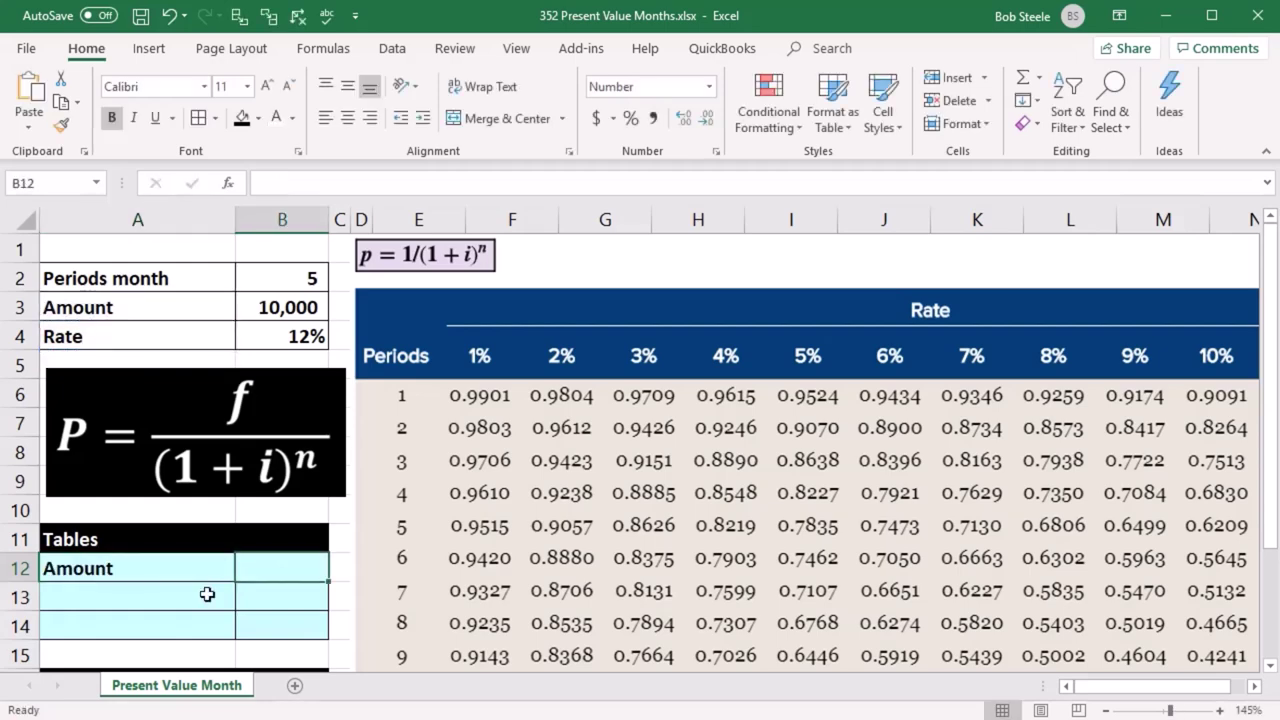
- Link B12 to the amount value with =B3
{"action": "type", "text": "="}
{"action": "key", "text": "Up"}
{"action": "key", "text": "Up"}
{"action": "key", "text": "Up"}
{"action": "key", "text": "Up"}
{"action": "key", "text": "Up"}
{"action": "key", "text": "Up"}
{"action": "key", "text": "Up"}
{"action": "key", "text": "Up"}
{"action": "key", "text": "Up"}
{"action": "key", "text": "Tab"}
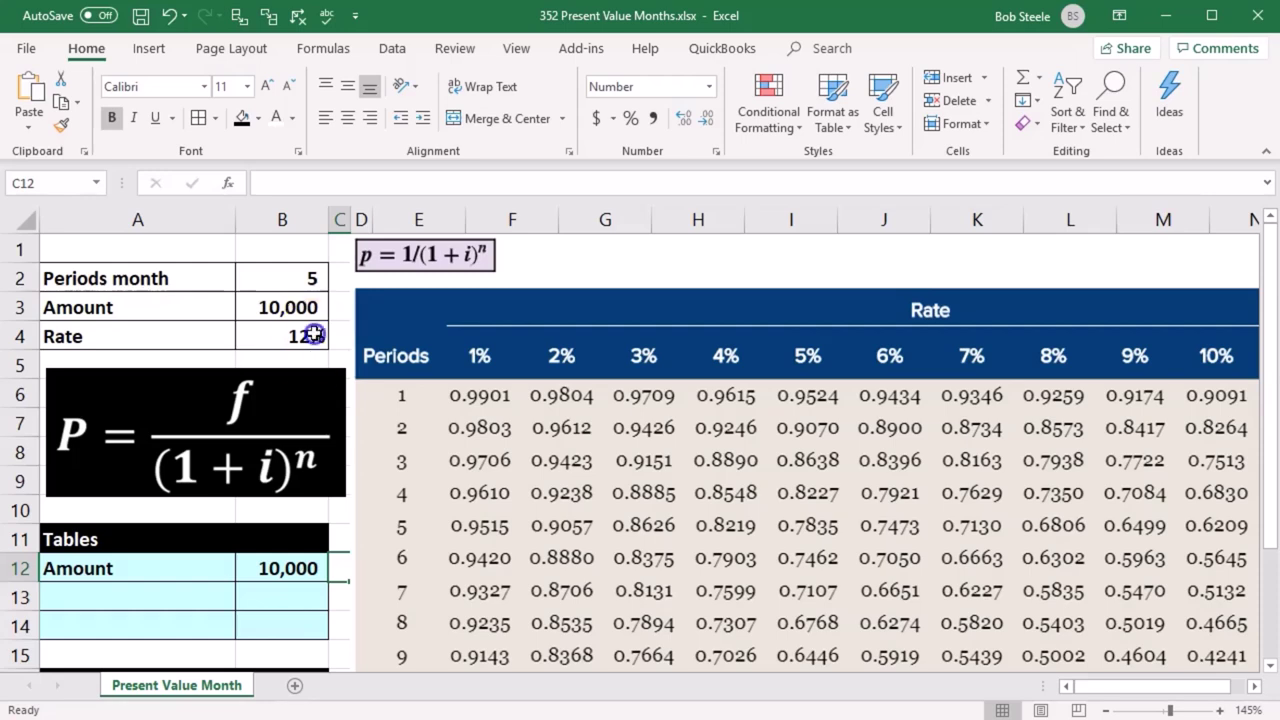
- Check the rate and the number of periods, and label cell A13 "Table"
{"action": "left_click", "coordinate": [318, 334]}
{"action": "left_click", "coordinate": [314, 280]}
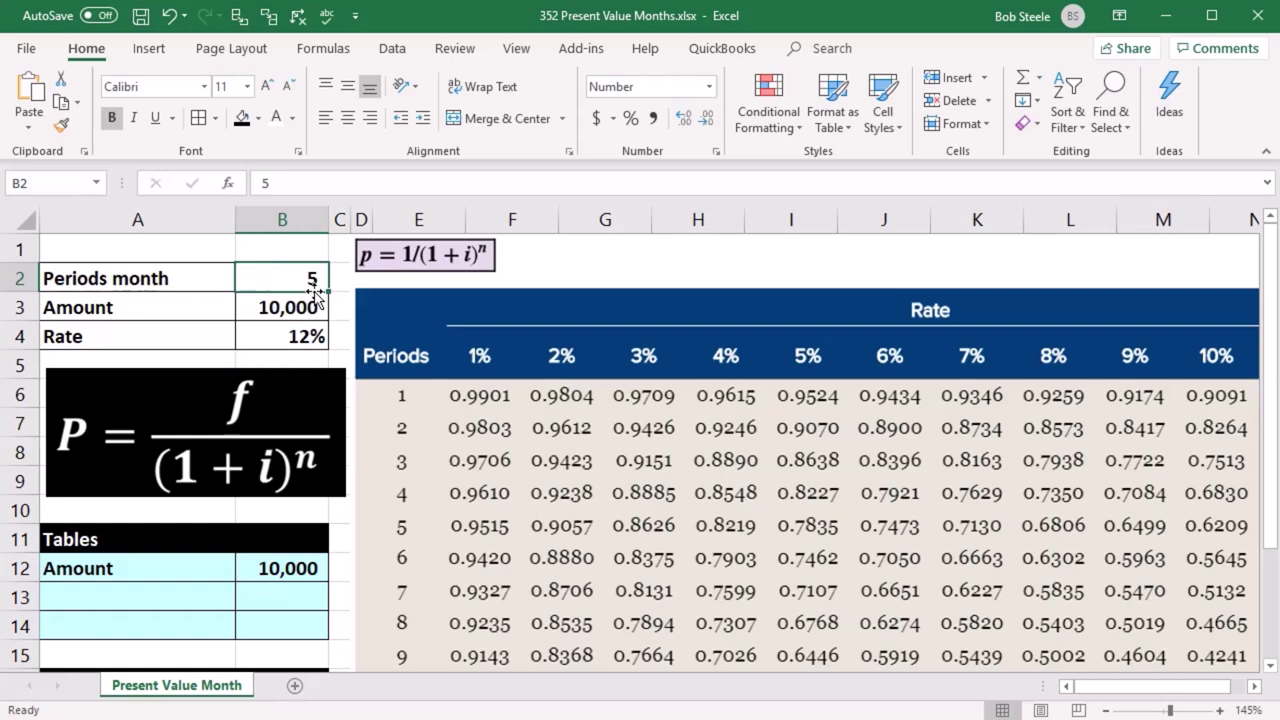
{"action": "left_click", "coordinate": [128, 594]}
{"action": "type", "text": "Table"}
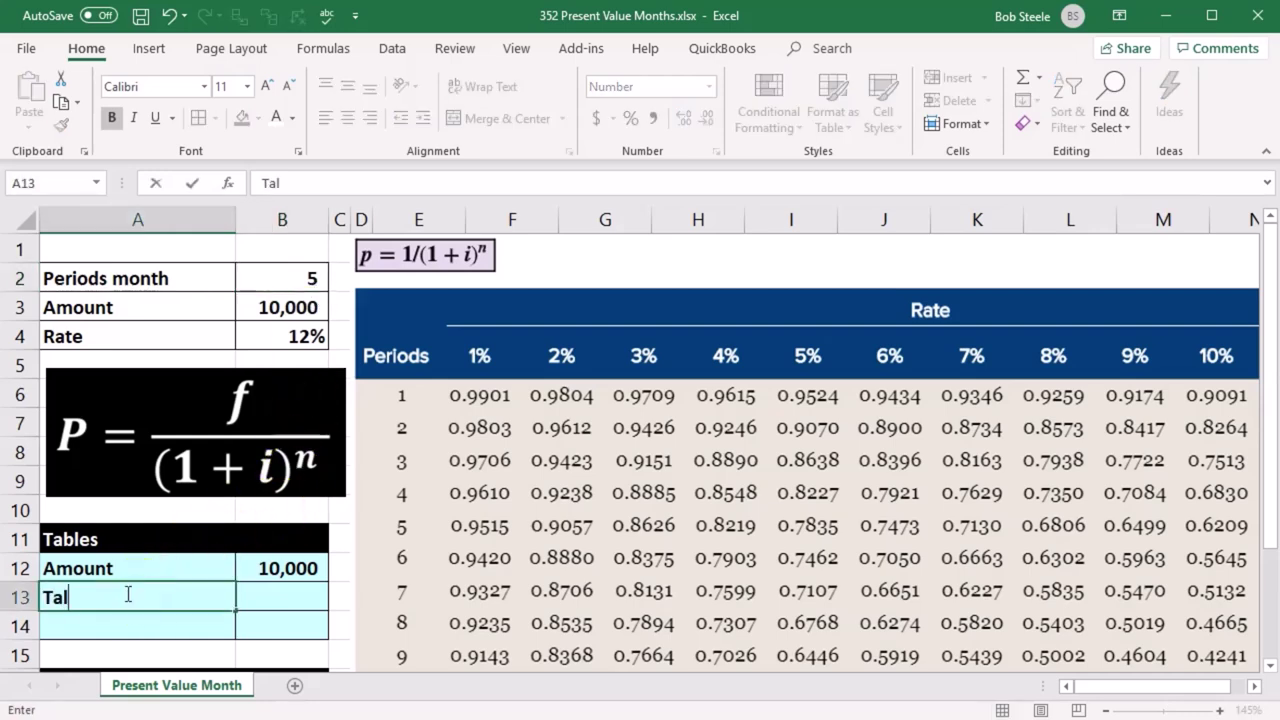
{"action": "key", "text": "Tab"}
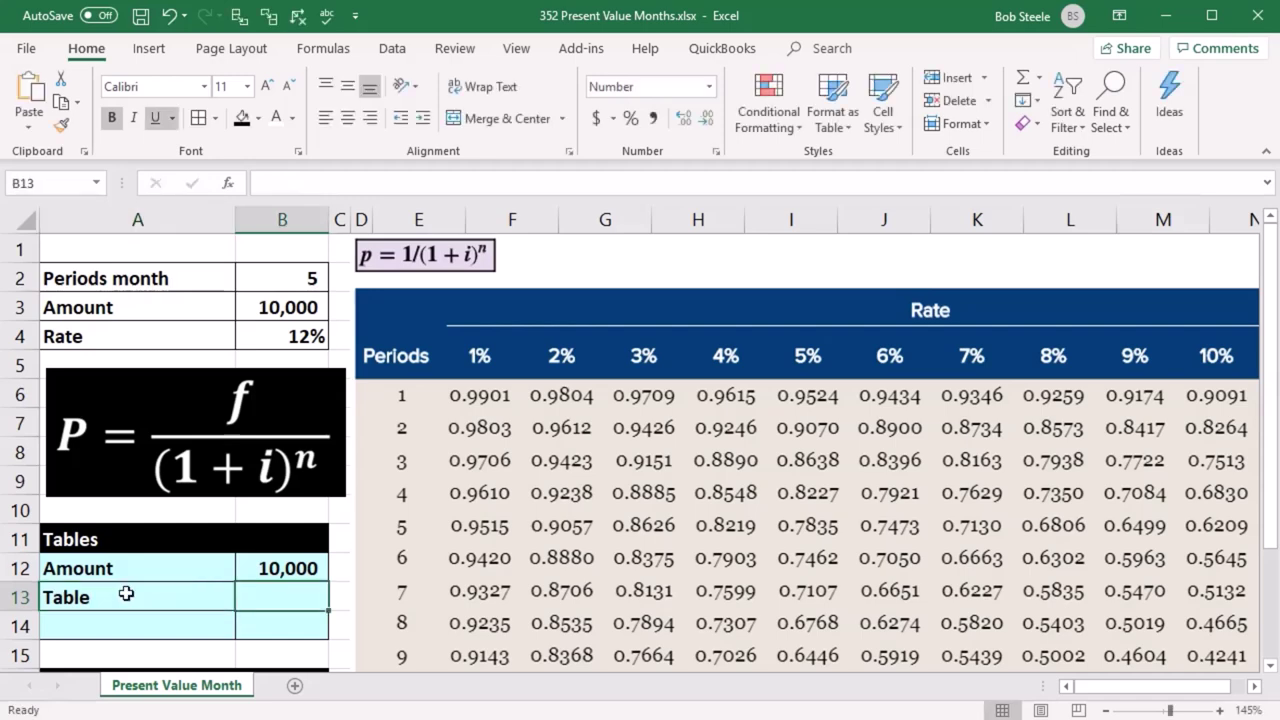
- Enter the factor for 1% and 5 periods, 0.9515, in cell B13
{"action": "type", "text": ".952"}
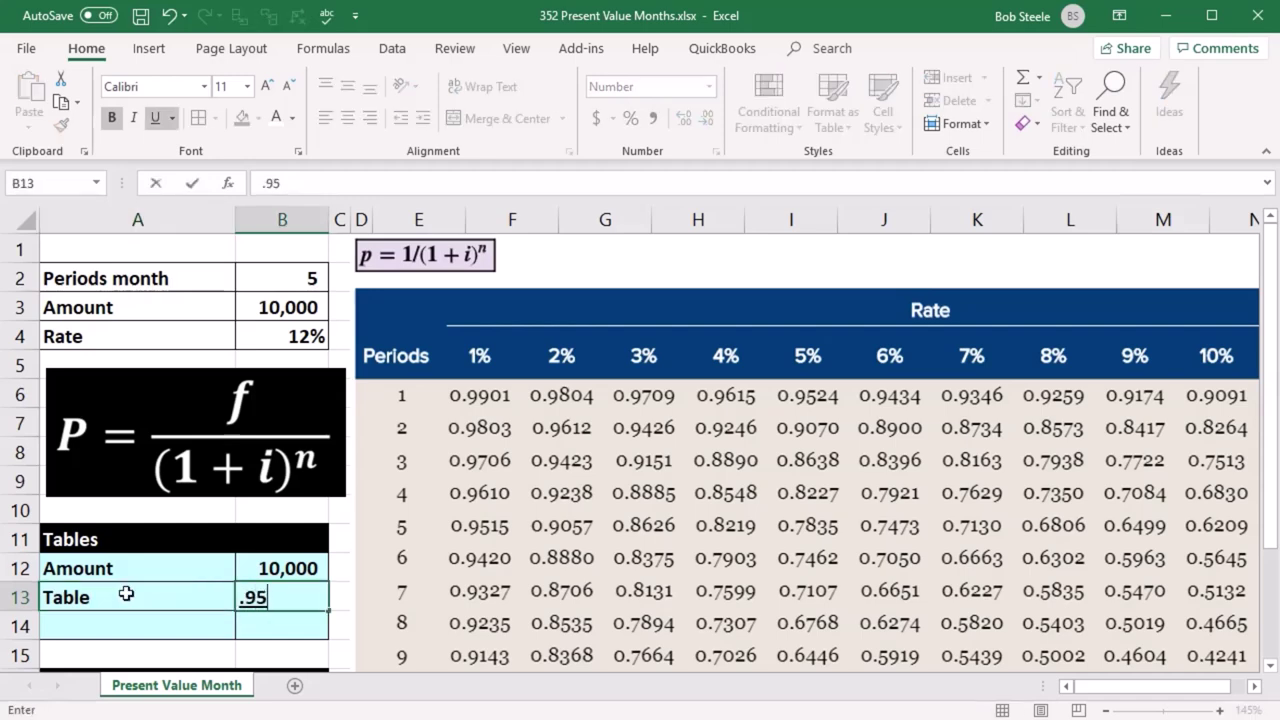
{"action": "key", "text": "Return"}
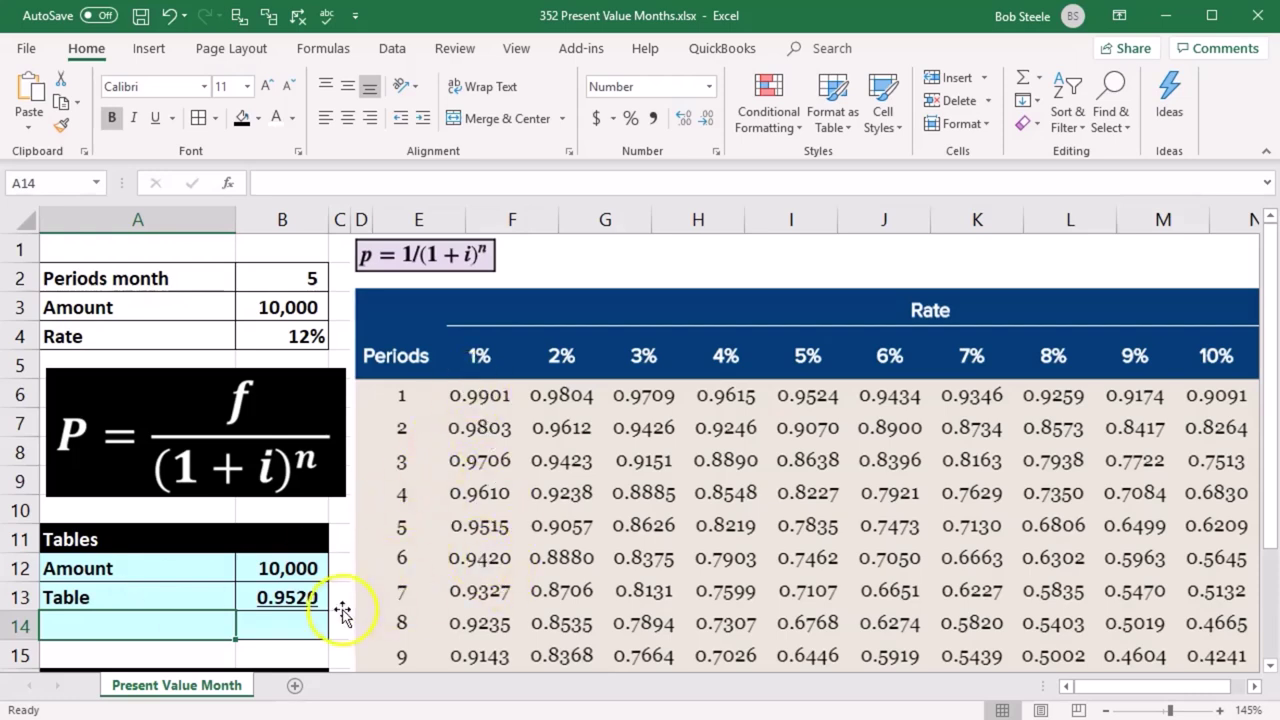
{"action": "left_click", "coordinate": [302, 600]}
{"action": "type", "text": "."}
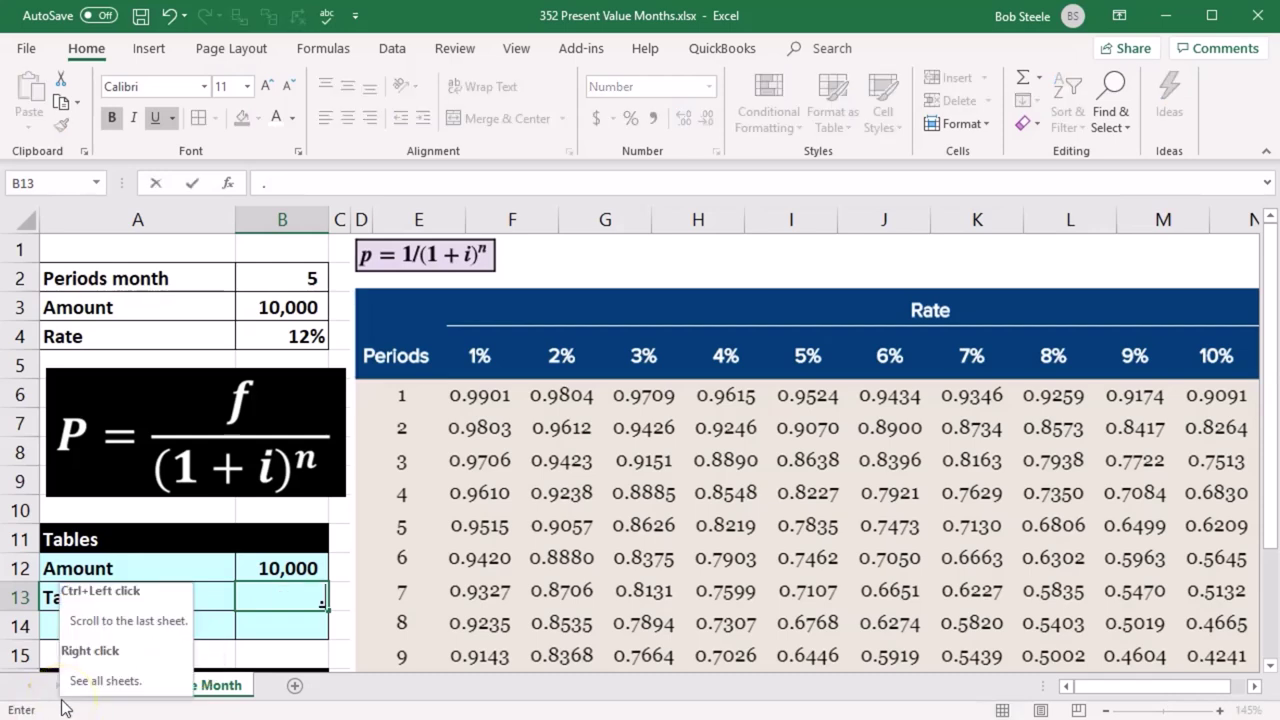
{"action": "type", "text": "9515"}
{"action": "key", "text": "Return"}
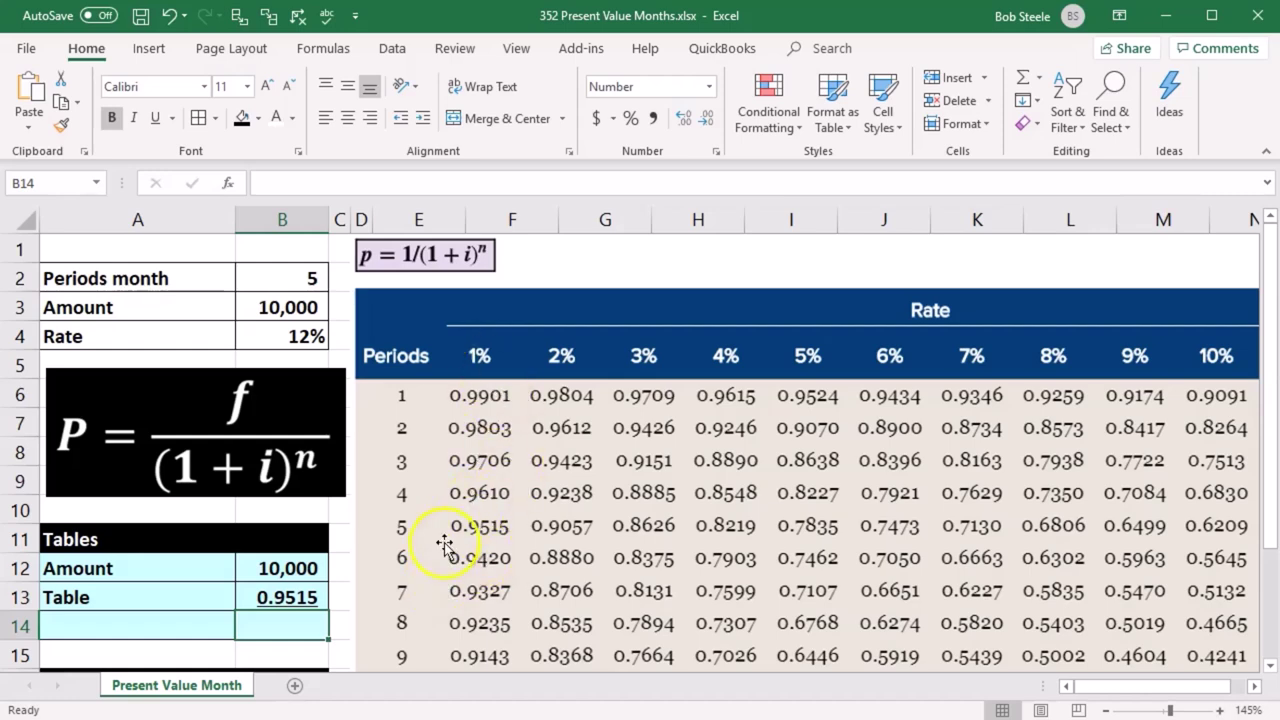
- Multiply the amount by the table factor in B14 with =B12*B13
{"action": "type", "text": "="}
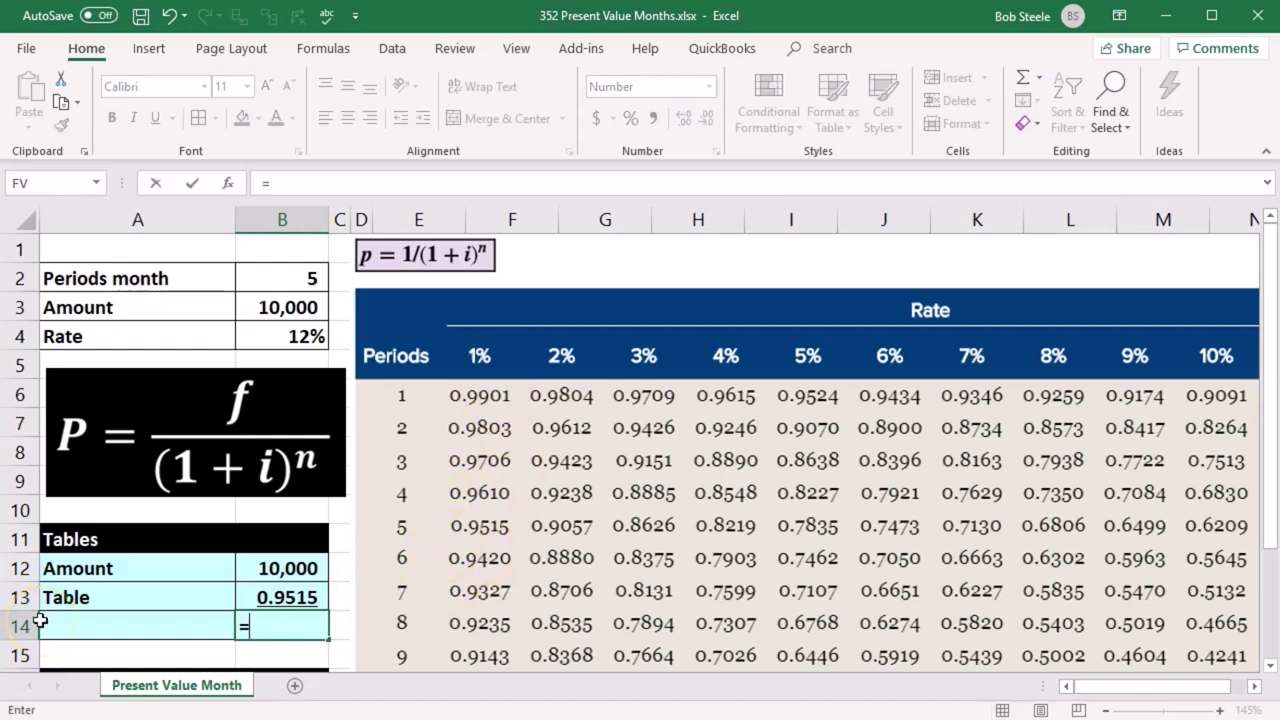
{"action": "left_click", "coordinate": [265, 568]}
{"action": "type", "text": "*"}
{"action": "left_click", "coordinate": [270, 596]}
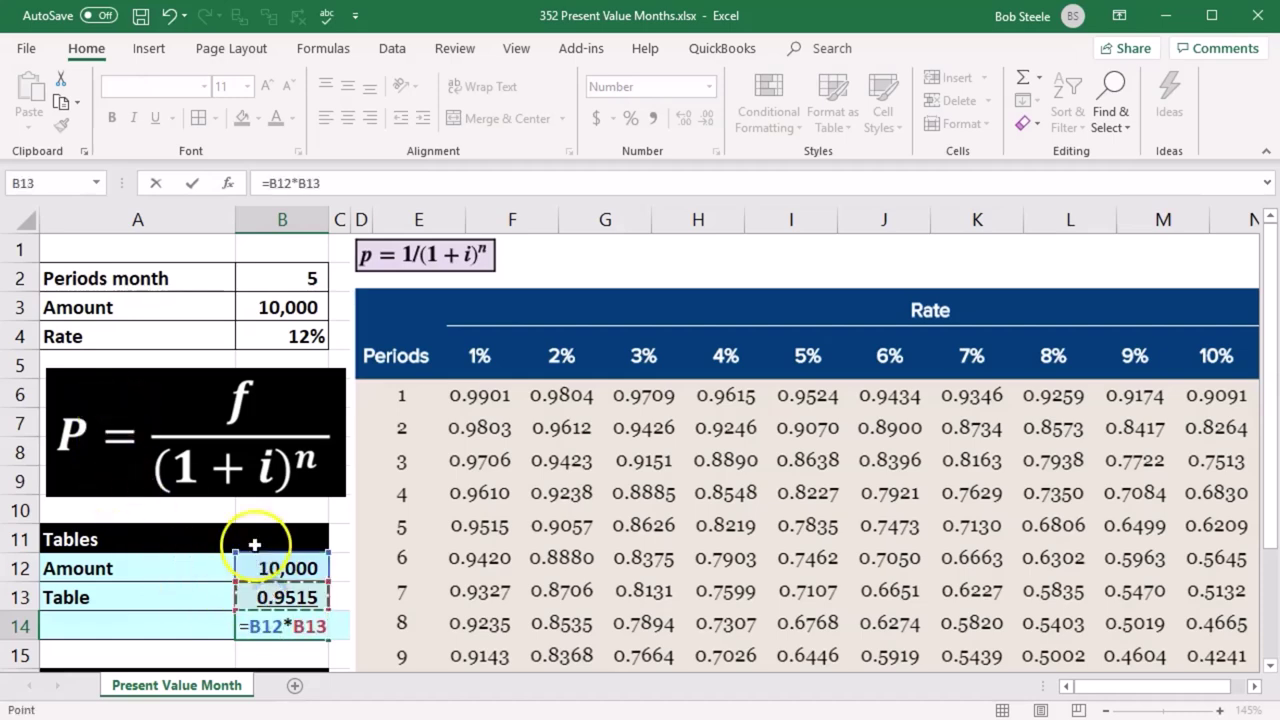
{"action": "key", "text": "Return"}
- Label the result row in cell A14 "Present value"
{"action": "left_click", "coordinate": [183, 622]}
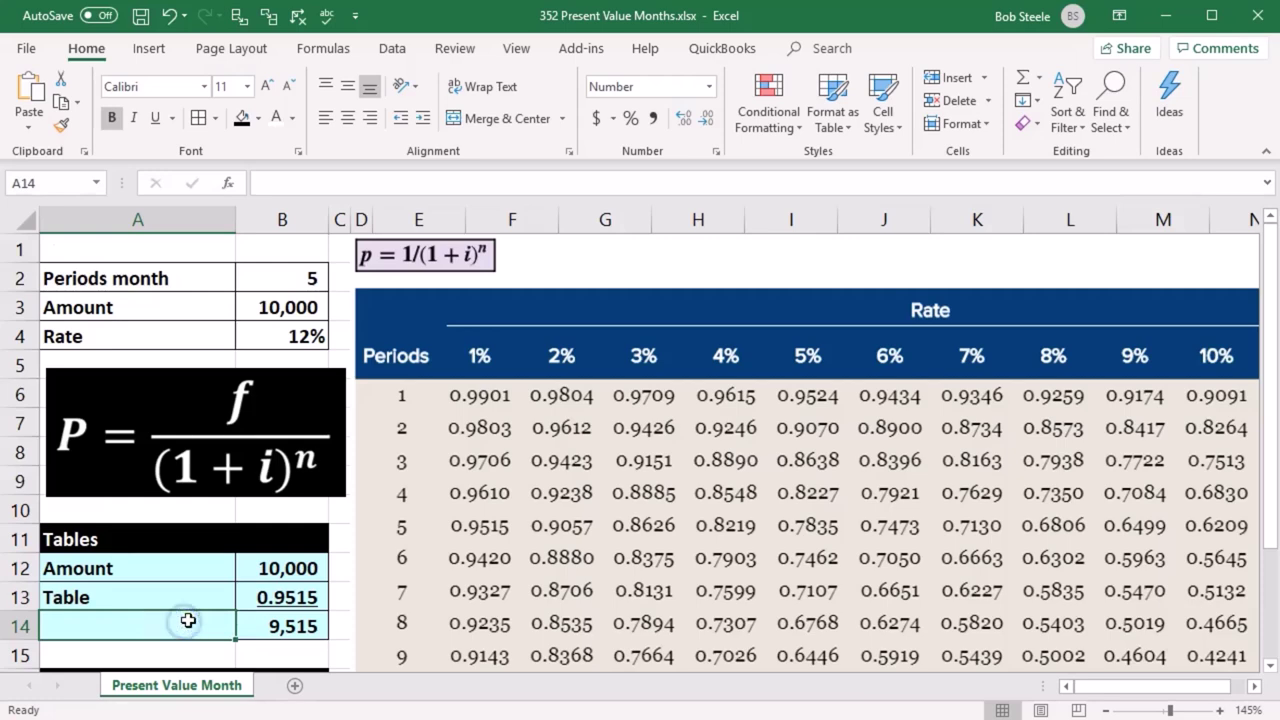
{"action": "scroll", "coordinate": [183, 622], "scroll_direction": "down", "scroll_amount": 1}
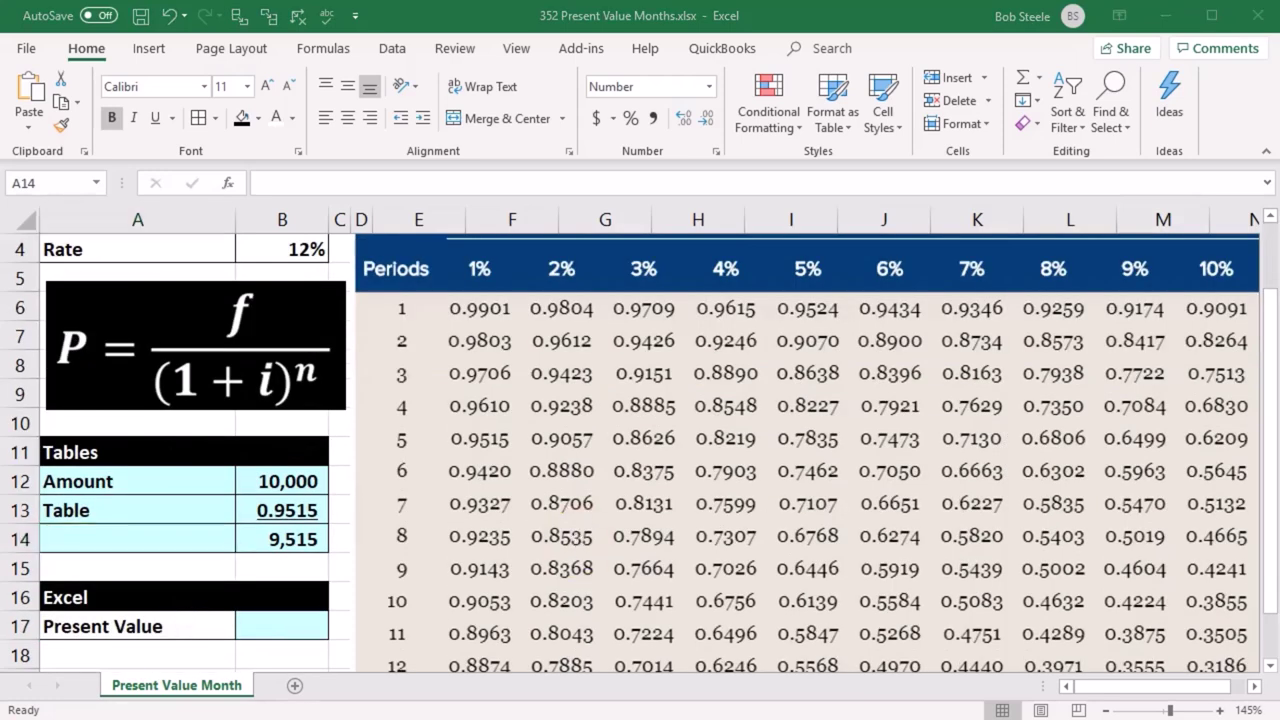
{"action": "type", "text": "Present value"}
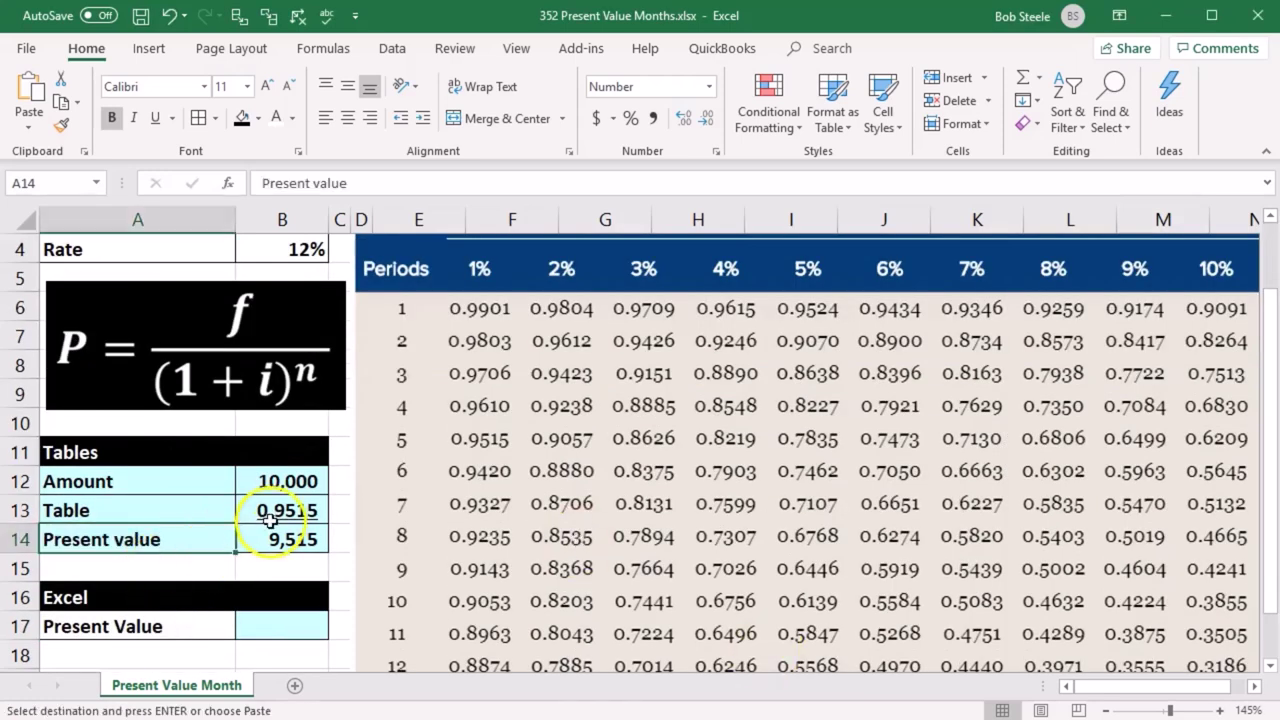
- Insert the PV function into cell B17 for the Excel present value
{"action": "left_click", "coordinate": [275, 626]}
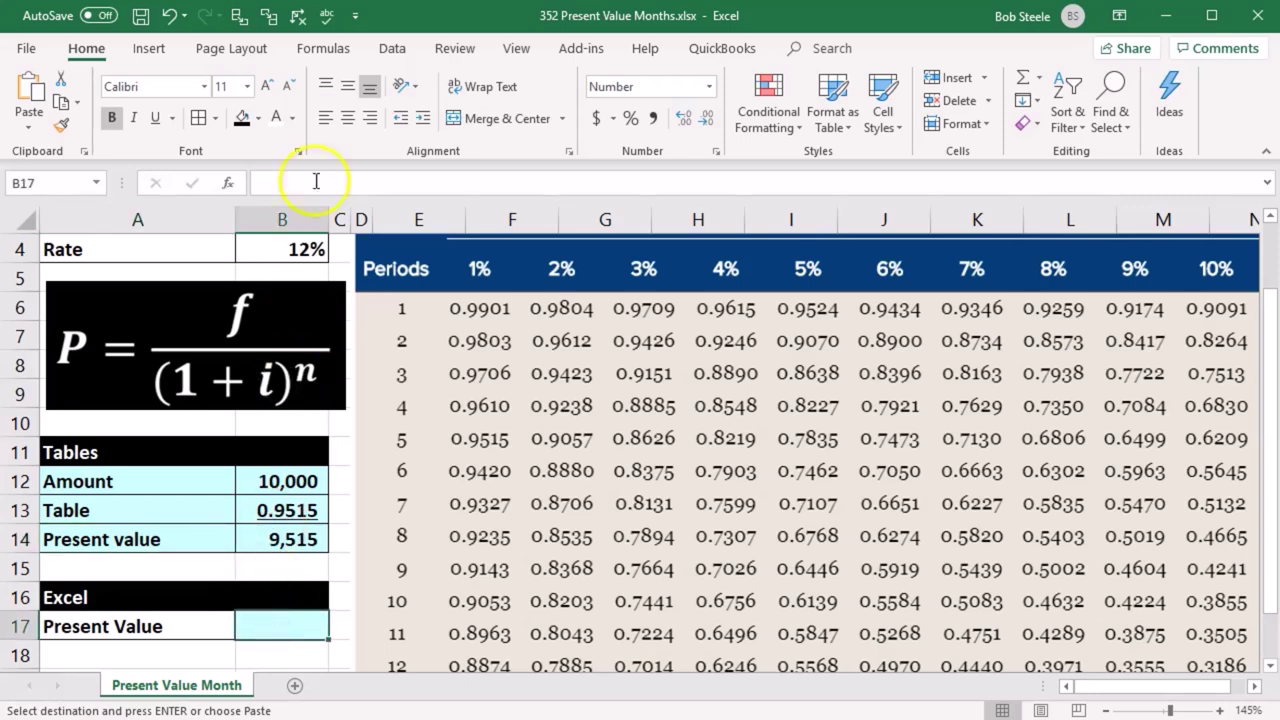
{"action": "left_click", "coordinate": [347, 57]}
{"action": "left_click", "coordinate": [15, 115]}
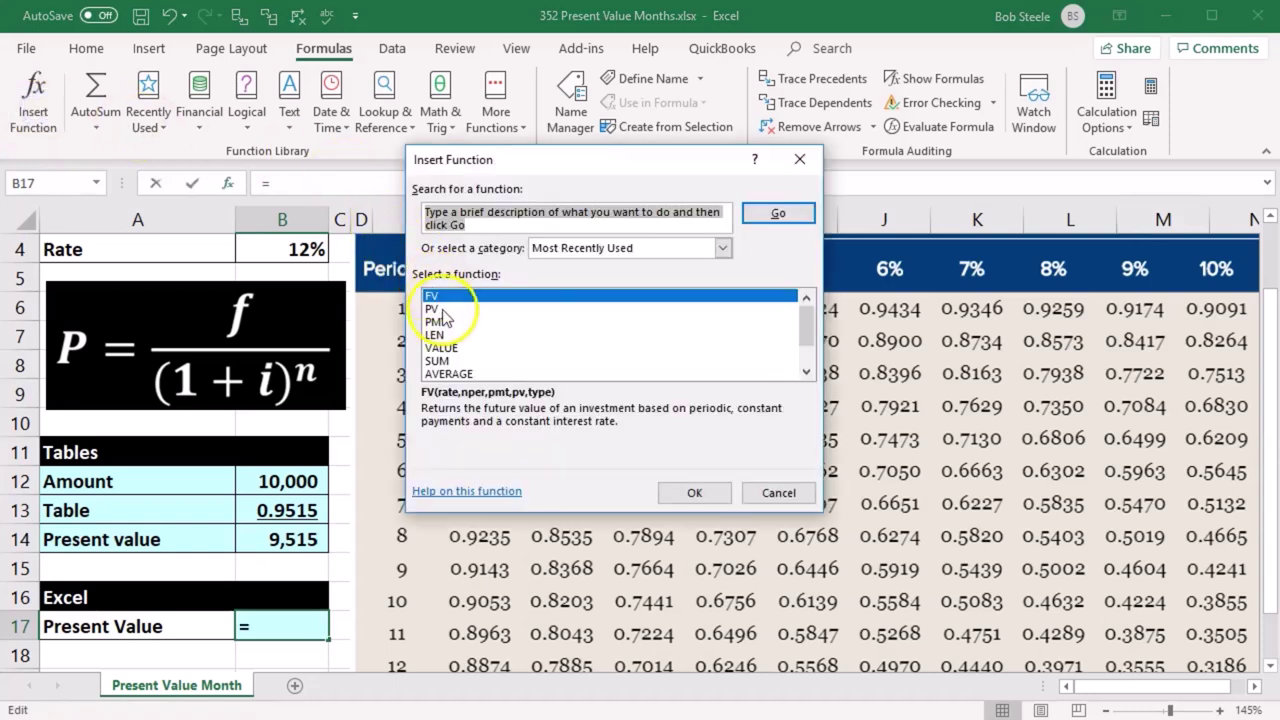
{"action": "left_click", "coordinate": [437, 309]}
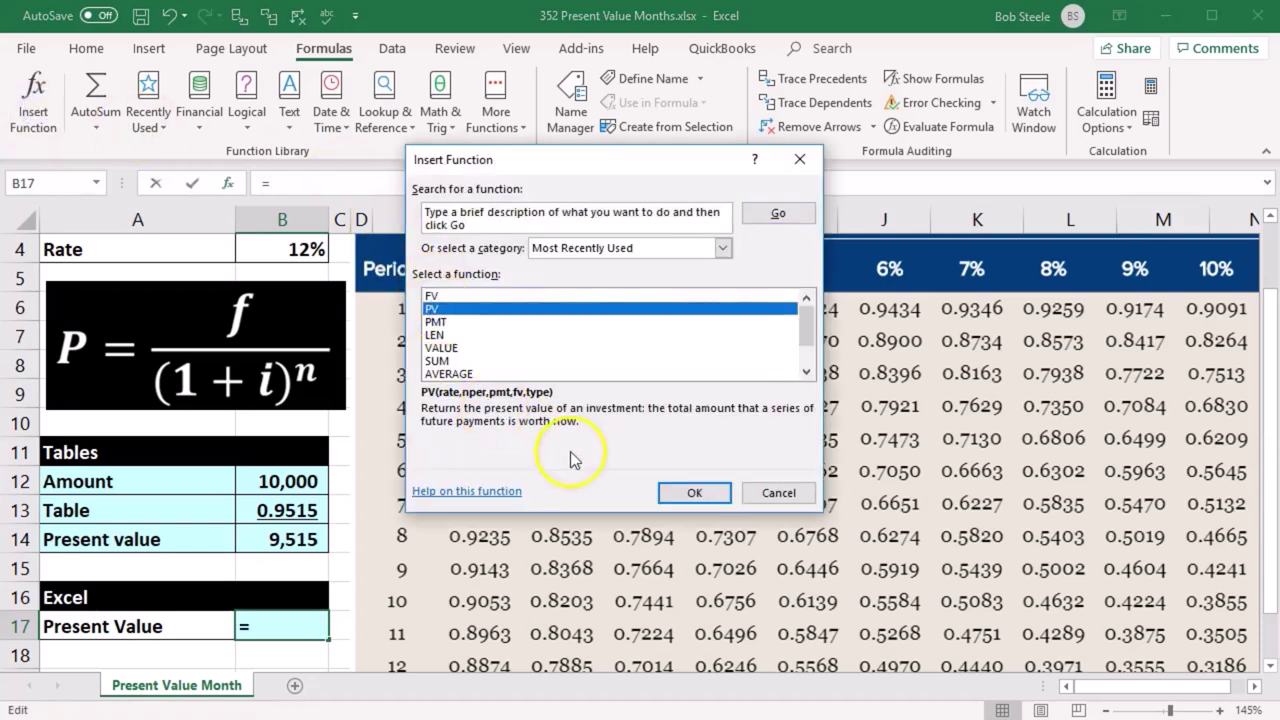
{"action": "left_click", "coordinate": [689, 493]}
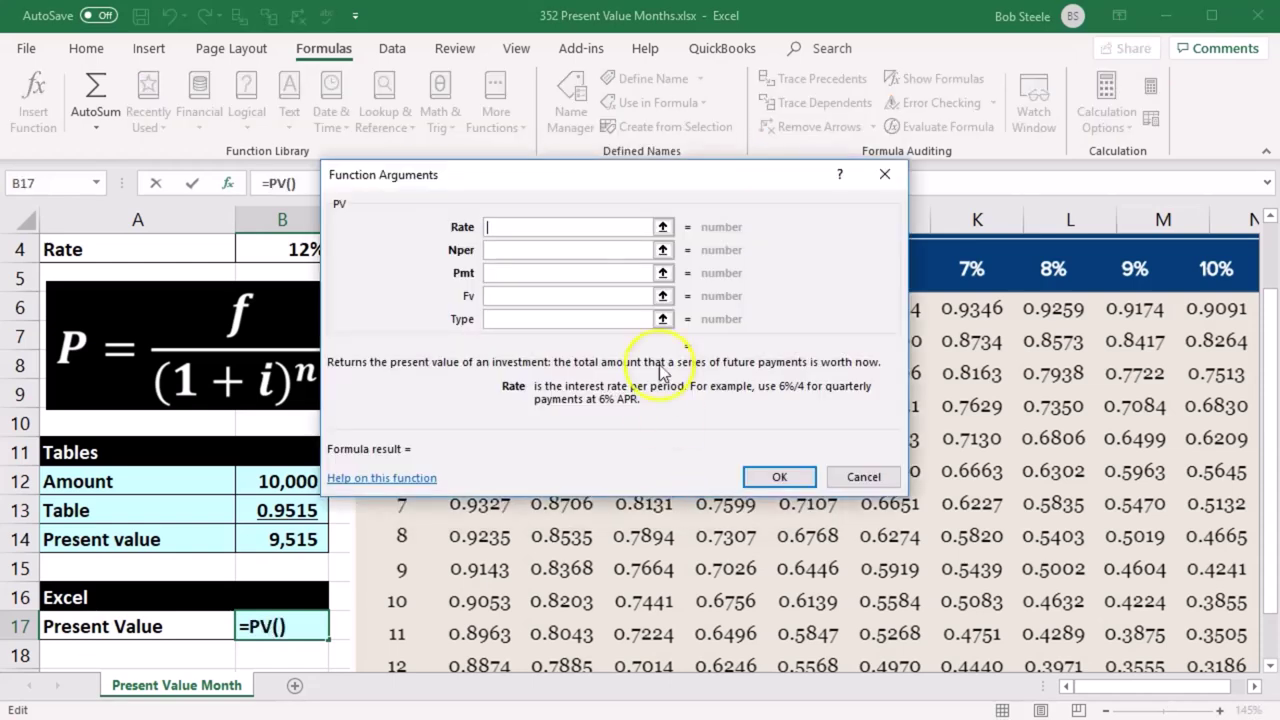
- Set the PV function's rate argument to the monthly rate B4/12, keeping the input cells accessible
{"action": "left_click_drag", "start_coordinate": [614, 186], "coordinate": [736, 287]}
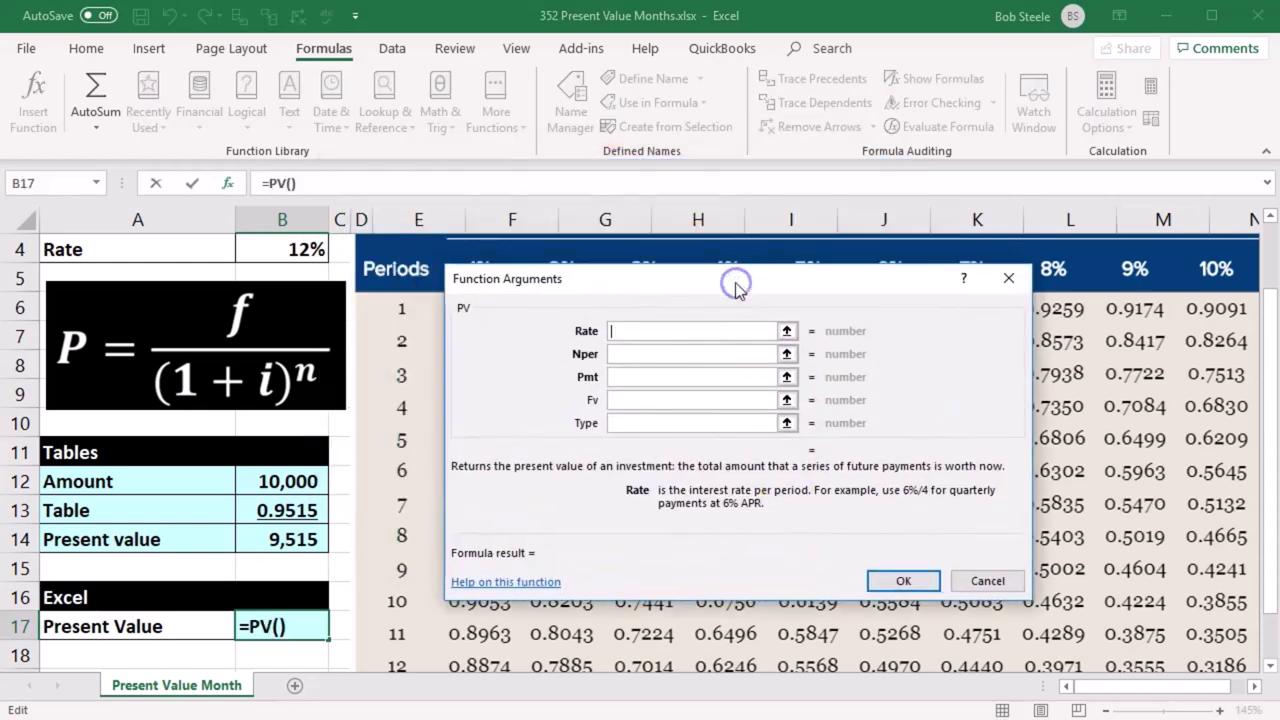
{"action": "scroll", "coordinate": [186, 455], "scroll_direction": "up", "scroll_amount": 1}
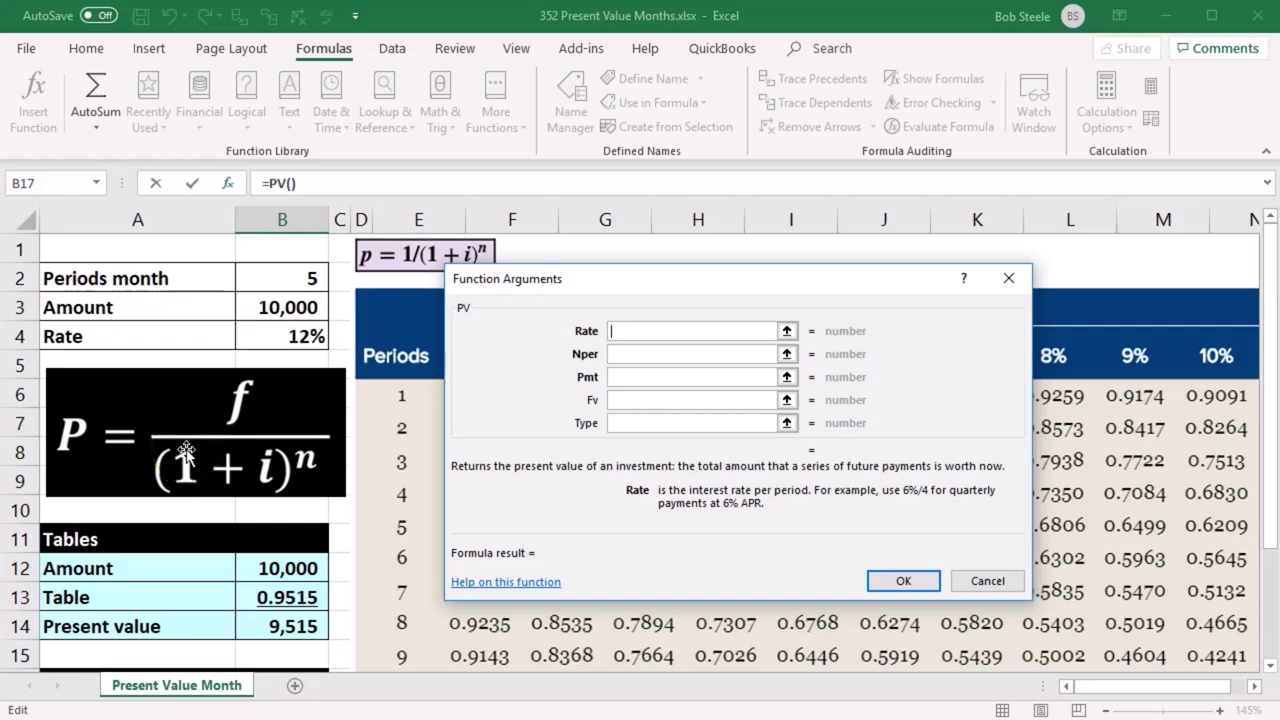
{"action": "left_click", "coordinate": [275, 333]}
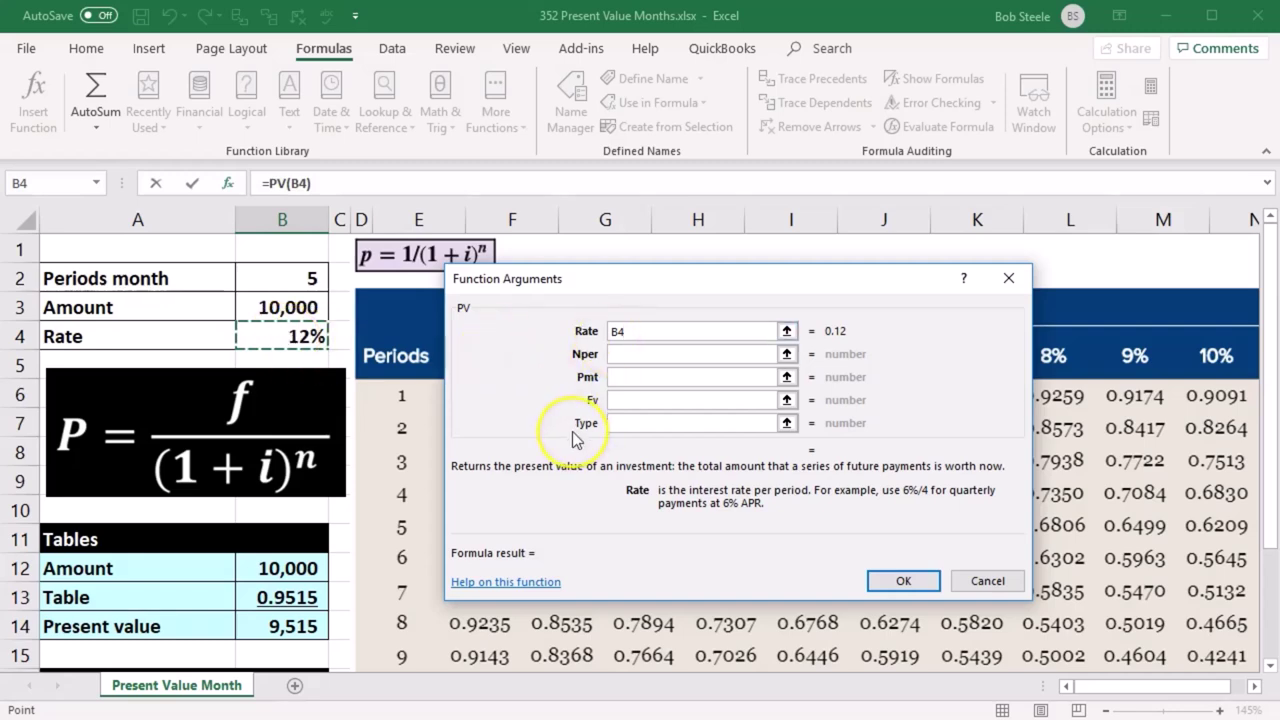
{"action": "type", "text": "/12"}
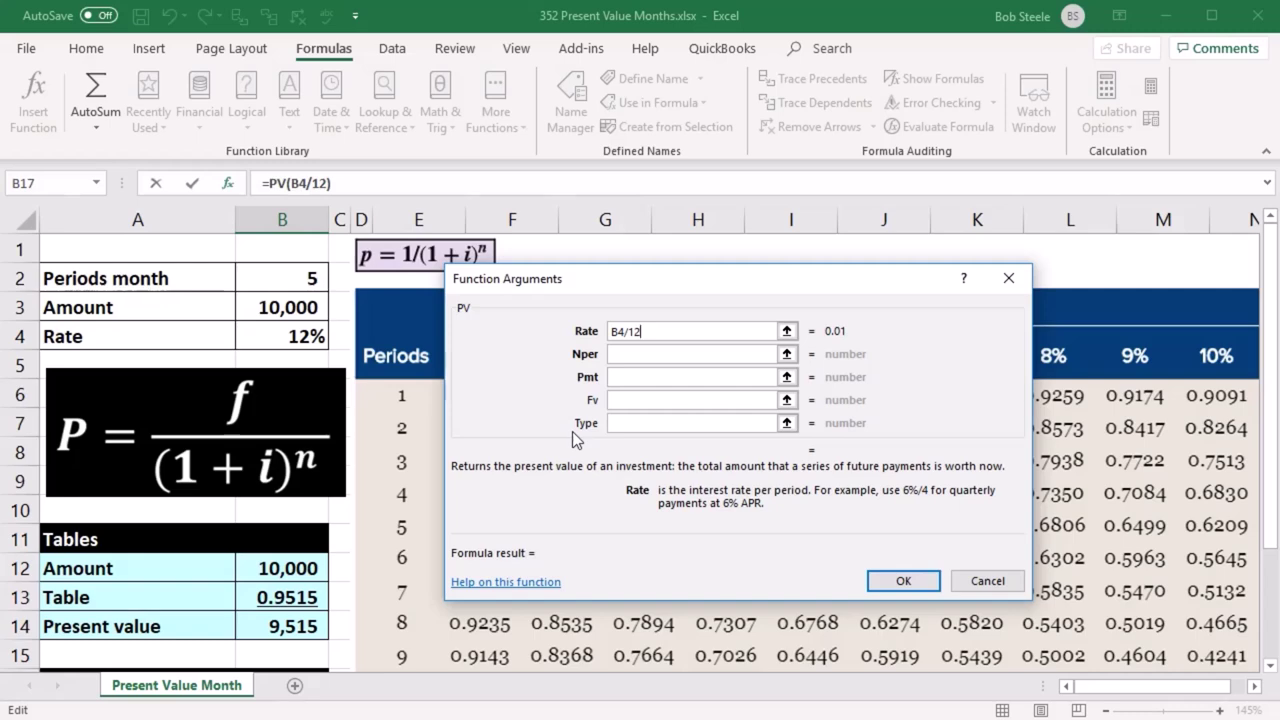
- Use cell B2 as the number of periods and 0 as the payment in the PV function
{"action": "left_click", "coordinate": [640, 356]}
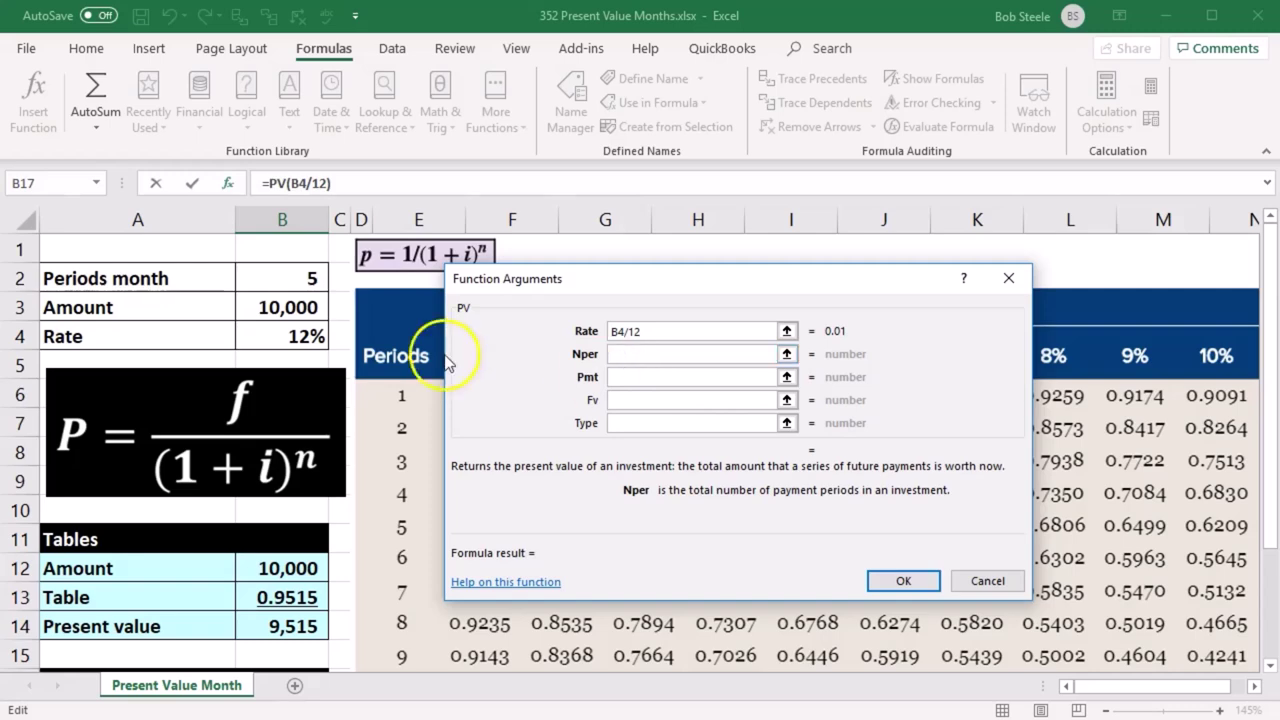
{"action": "left_click", "coordinate": [300, 278]}
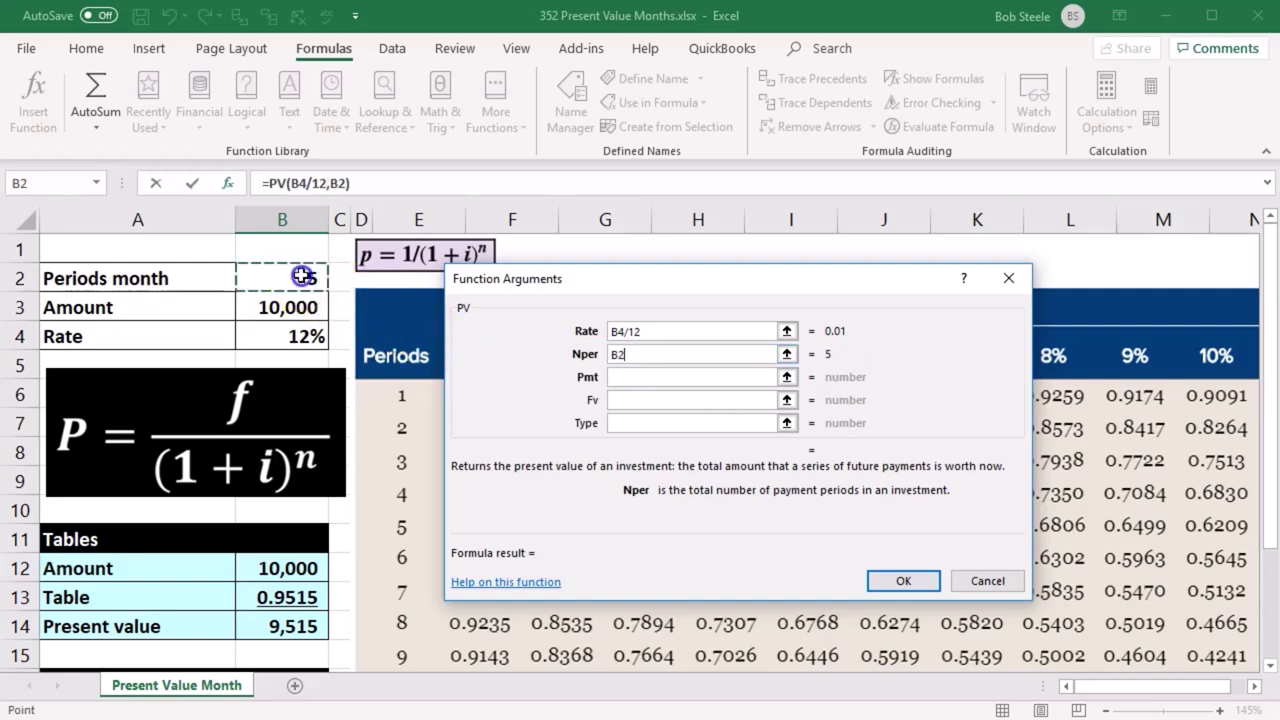
{"action": "left_click", "coordinate": [571, 348]}
{"action": "left_click", "coordinate": [618, 377]}
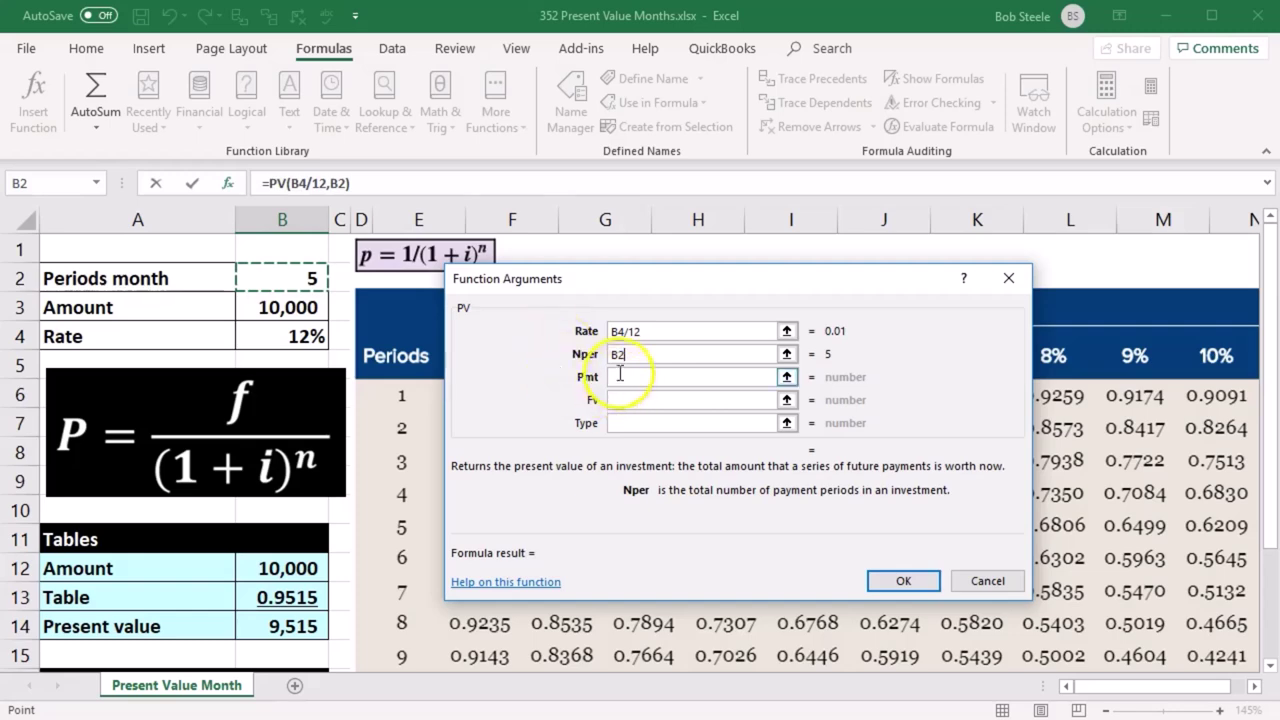
{"action": "type", "text": "0"}
- Use the amount in B3 as the future value and complete the PV formula
{"action": "left_click", "coordinate": [640, 406]}
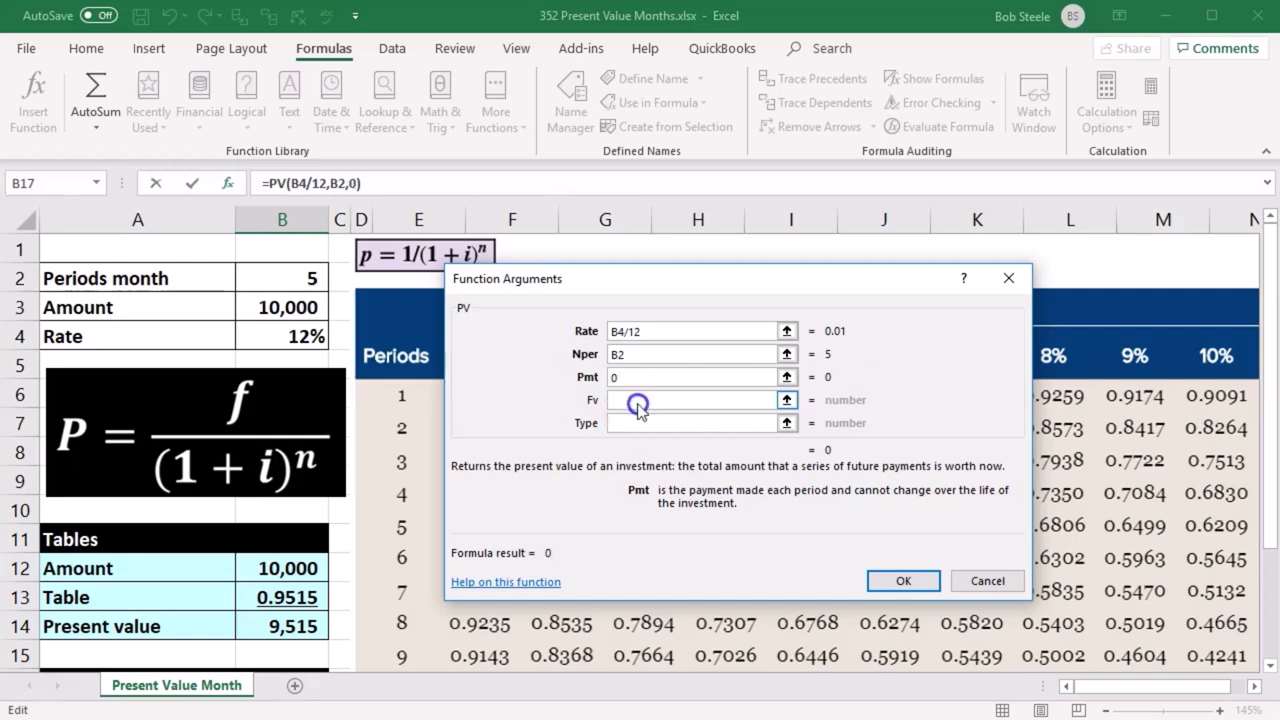
{"action": "left_click", "coordinate": [311, 316]}
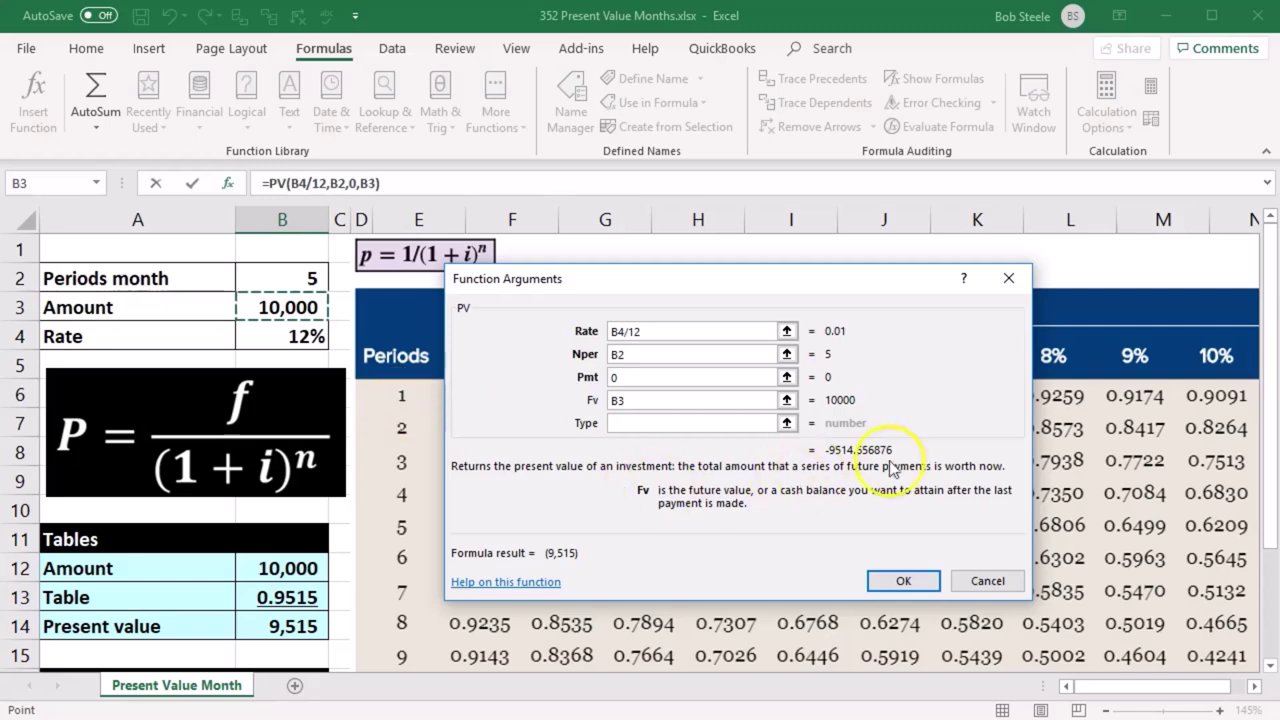
{"action": "left_click", "coordinate": [903, 580]}
- Negate the present value formula in B17 so it reads =-PV(B4/12,B2,0,B3)
{"action": "scroll", "coordinate": [686, 543], "scroll_direction": "down", "scroll_amount": 3}
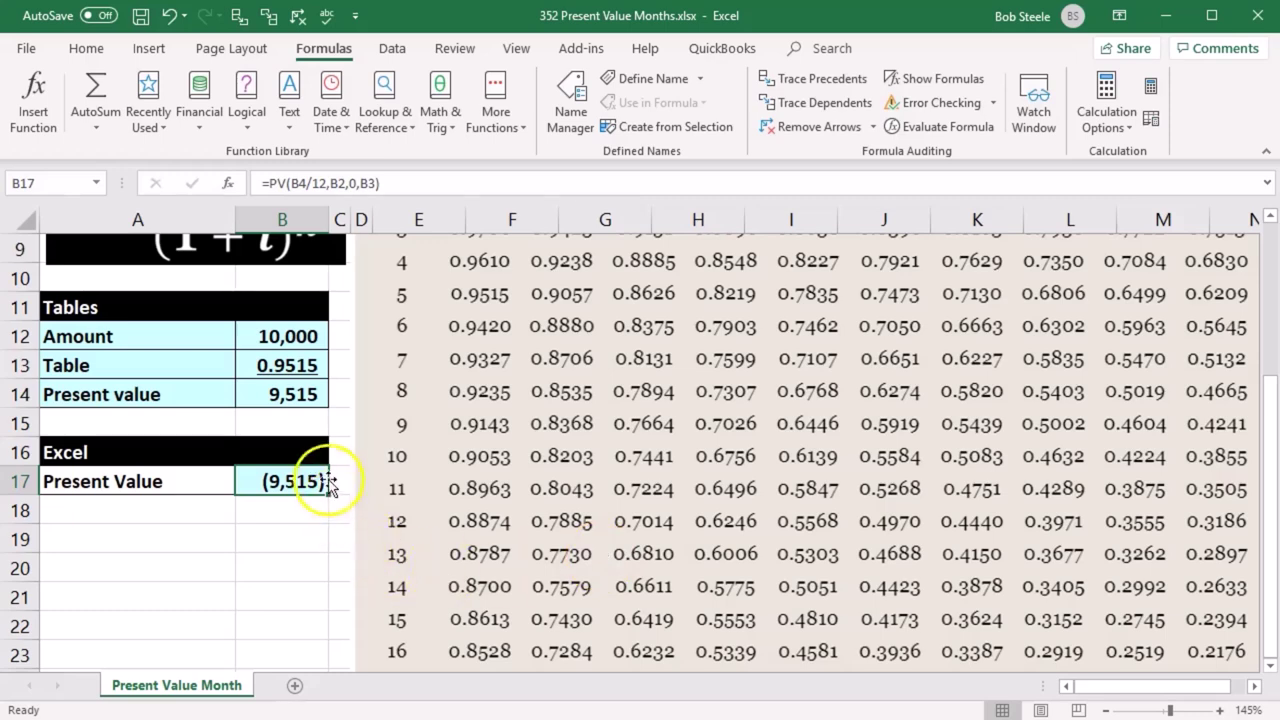
{"action": "double_click", "coordinate": [303, 481]}
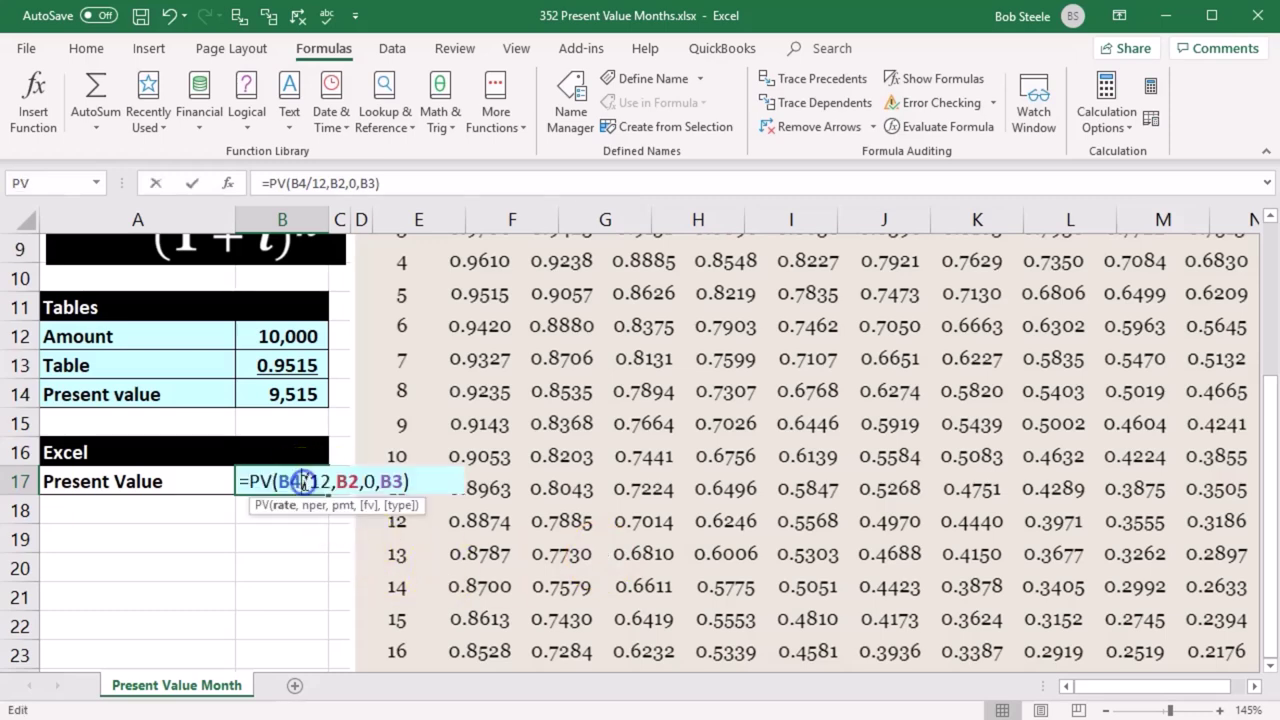
{"action": "left_click", "coordinate": [252, 483]}
{"action": "type", "text": "-"}
{"action": "key", "text": "Return"}
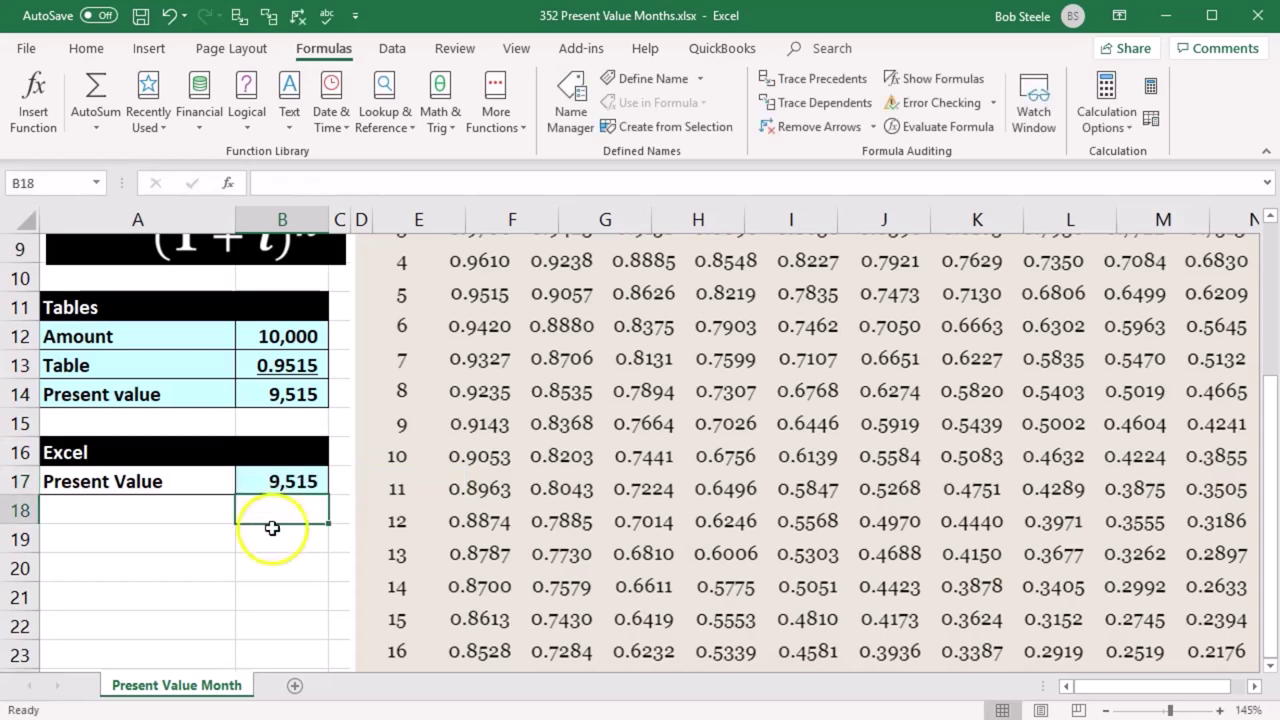
- Examine the rate, period, payment and future value arguments of the B17 formula against the input cells B2 to B4
{"action": "double_click", "coordinate": [283, 481]}
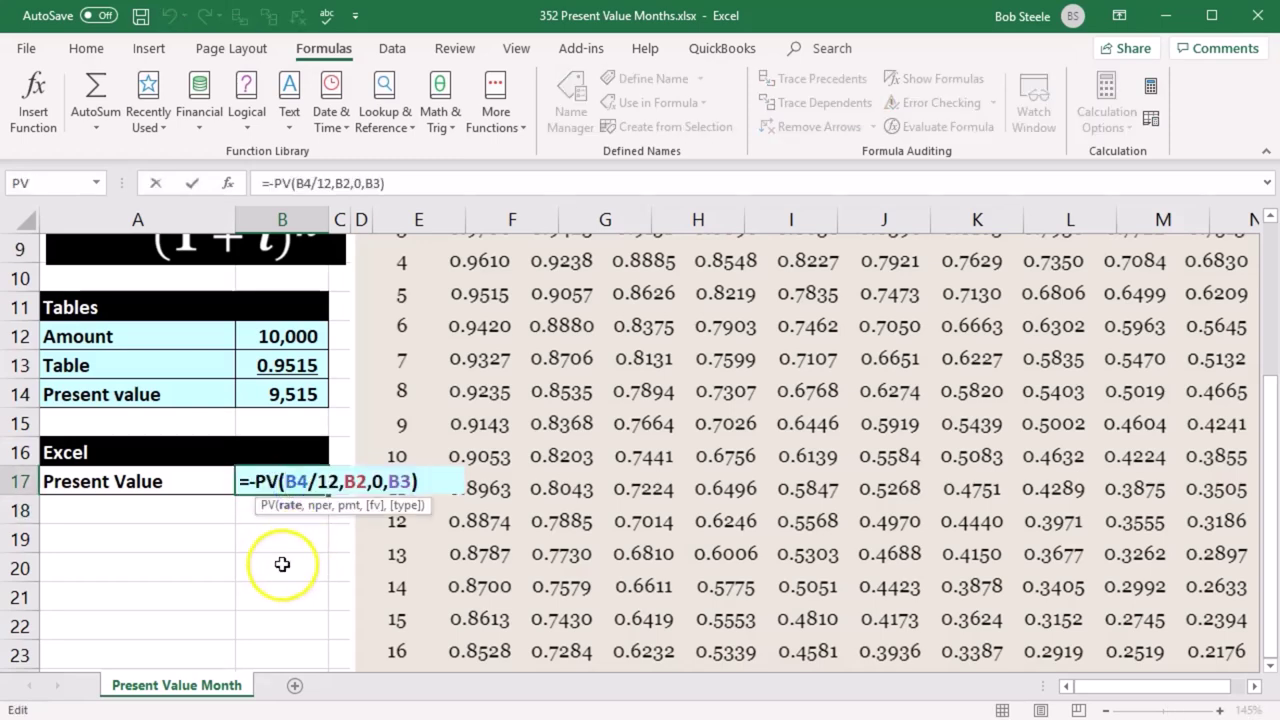
{"action": "left_click", "coordinate": [248, 482]}
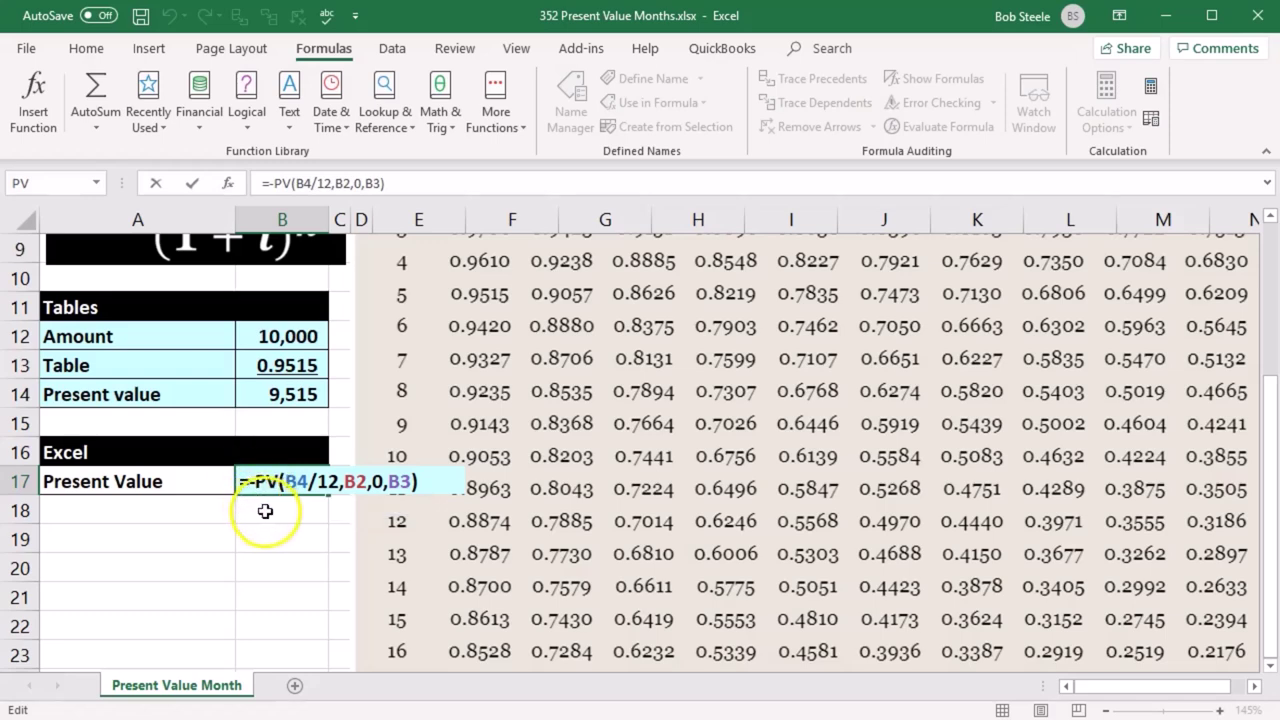
{"action": "left_click", "coordinate": [283, 483]}
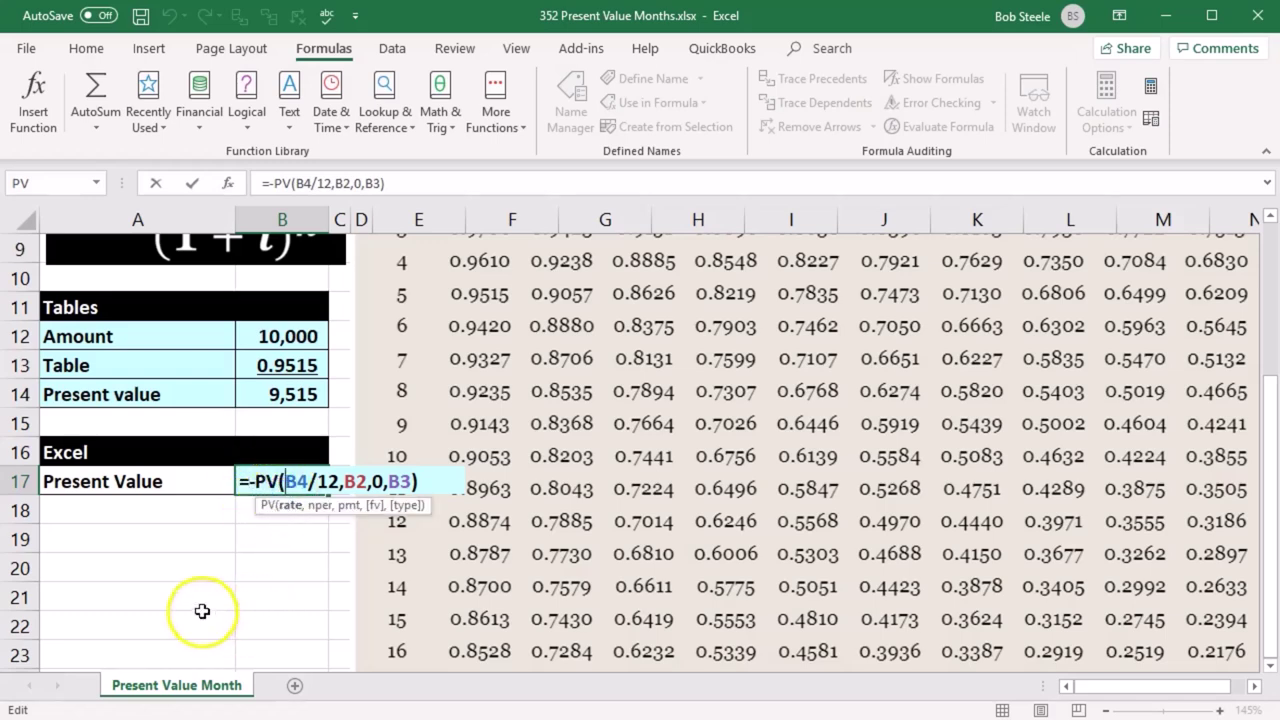
{"action": "scroll", "coordinate": [200, 610], "scroll_direction": "up", "scroll_amount": 3}
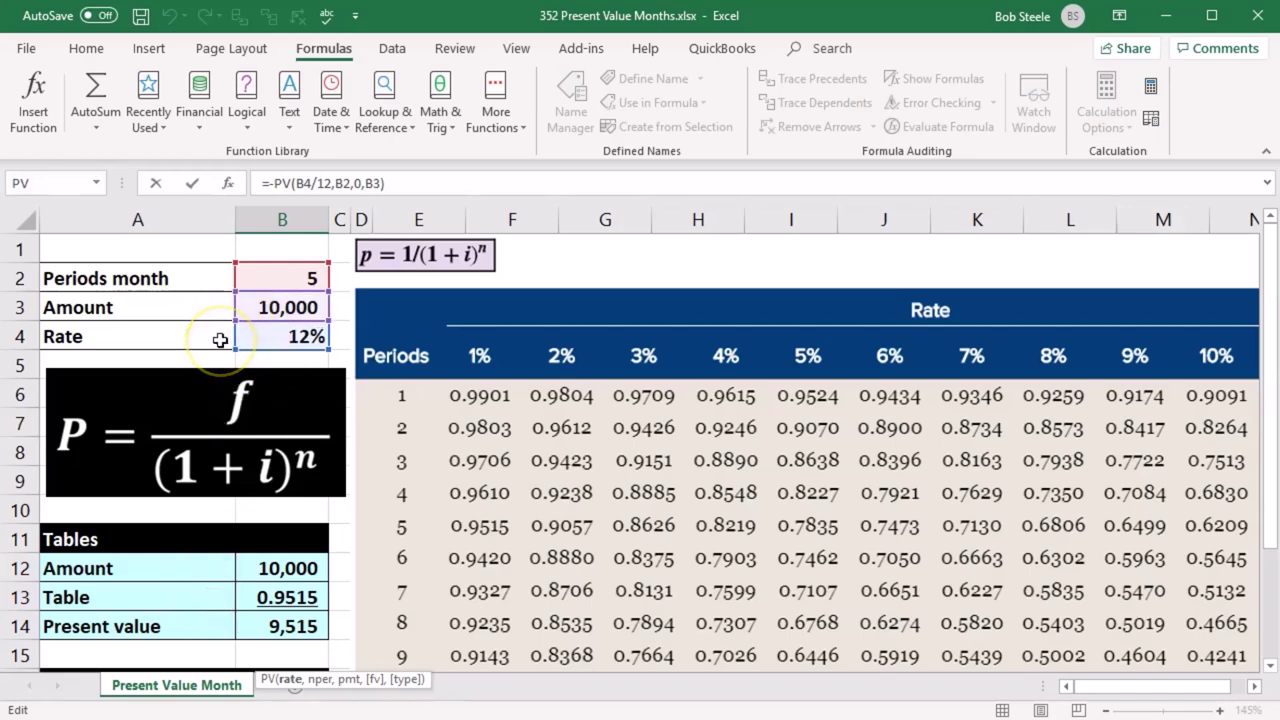
{"action": "scroll", "coordinate": [220, 340], "scroll_direction": "down", "scroll_amount": 3}
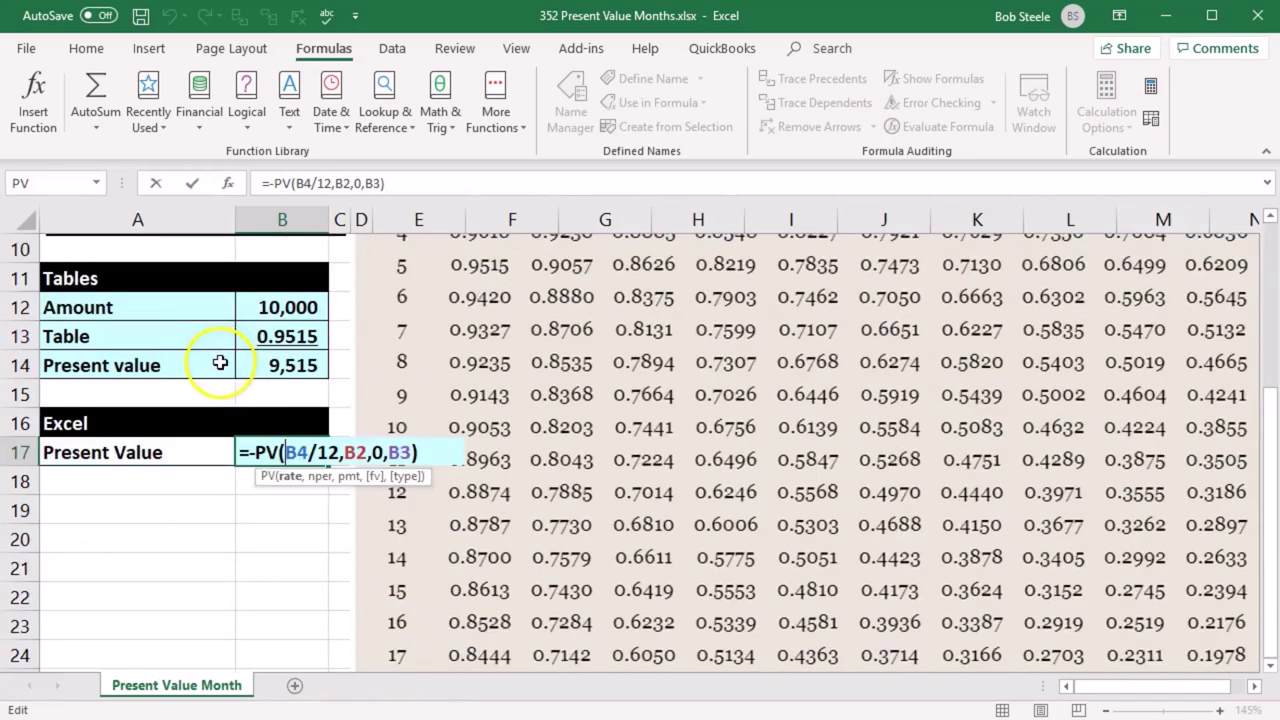
{"action": "left_click", "coordinate": [327, 452]}
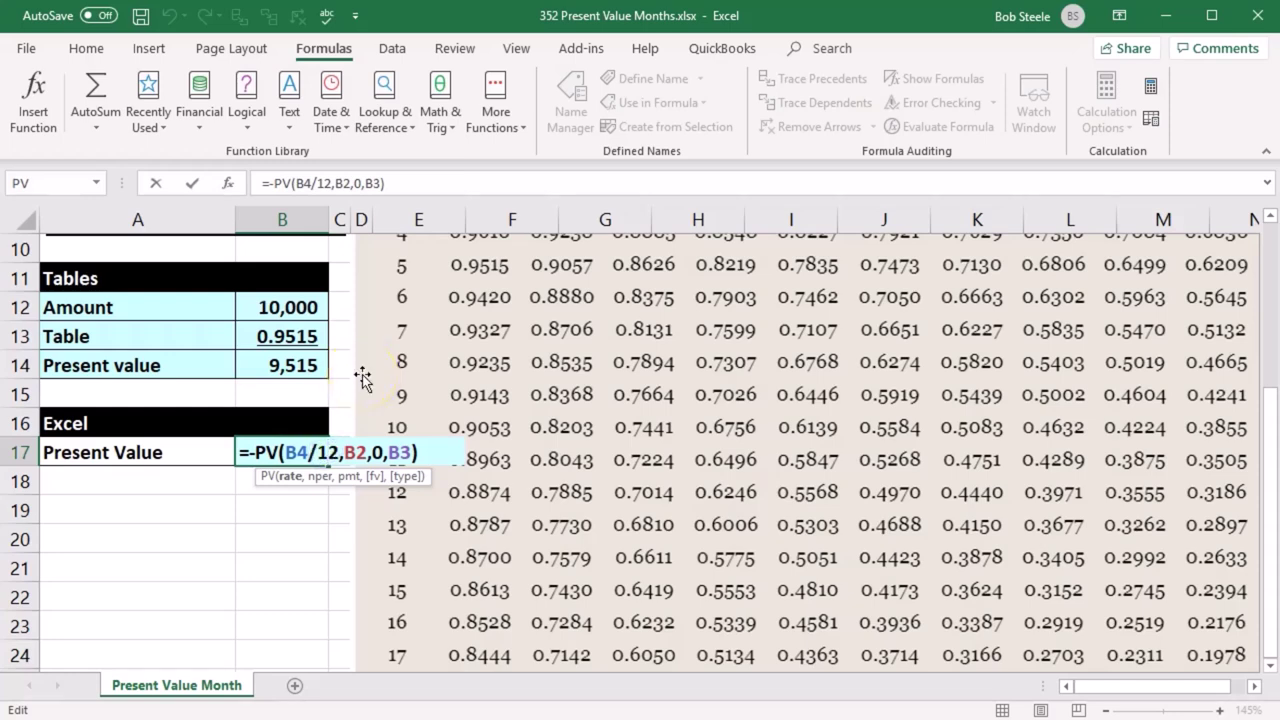
{"action": "left_click", "coordinate": [343, 452]}
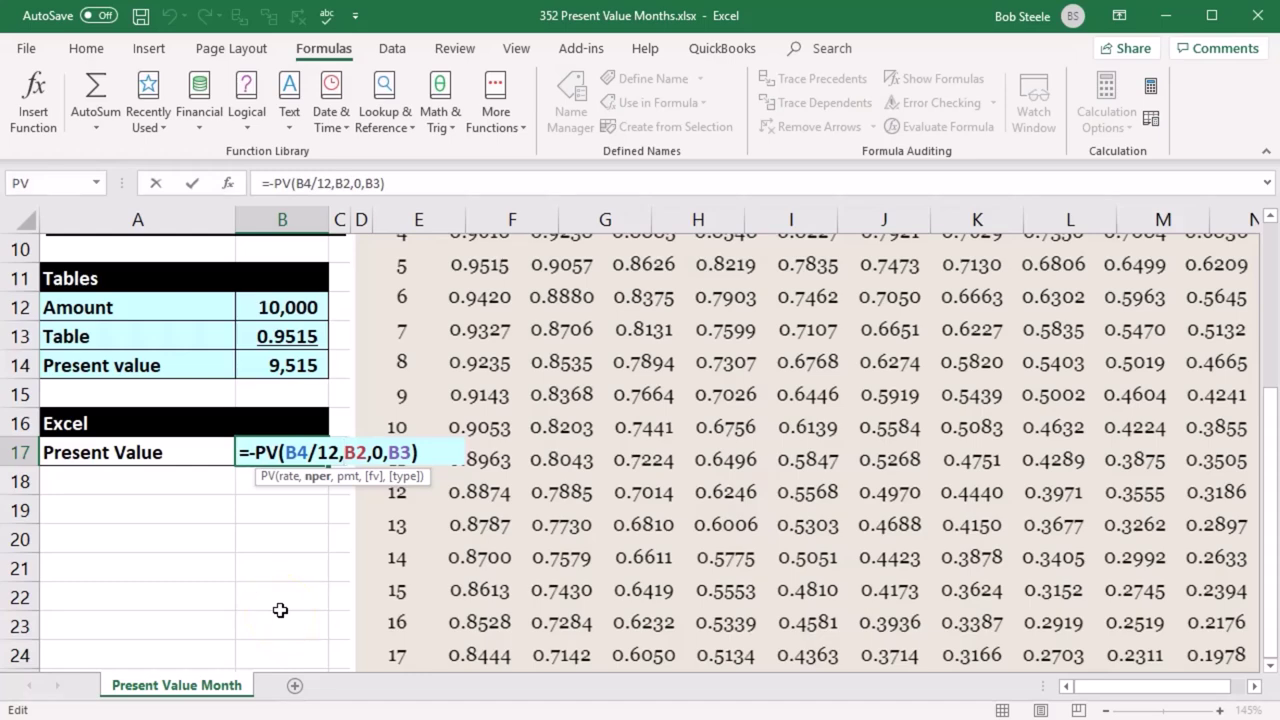
{"action": "scroll", "coordinate": [280, 610], "scroll_direction": "up", "scroll_amount": 3}
{"action": "scroll", "coordinate": [272, 463], "scroll_direction": "down", "scroll_amount": 1}
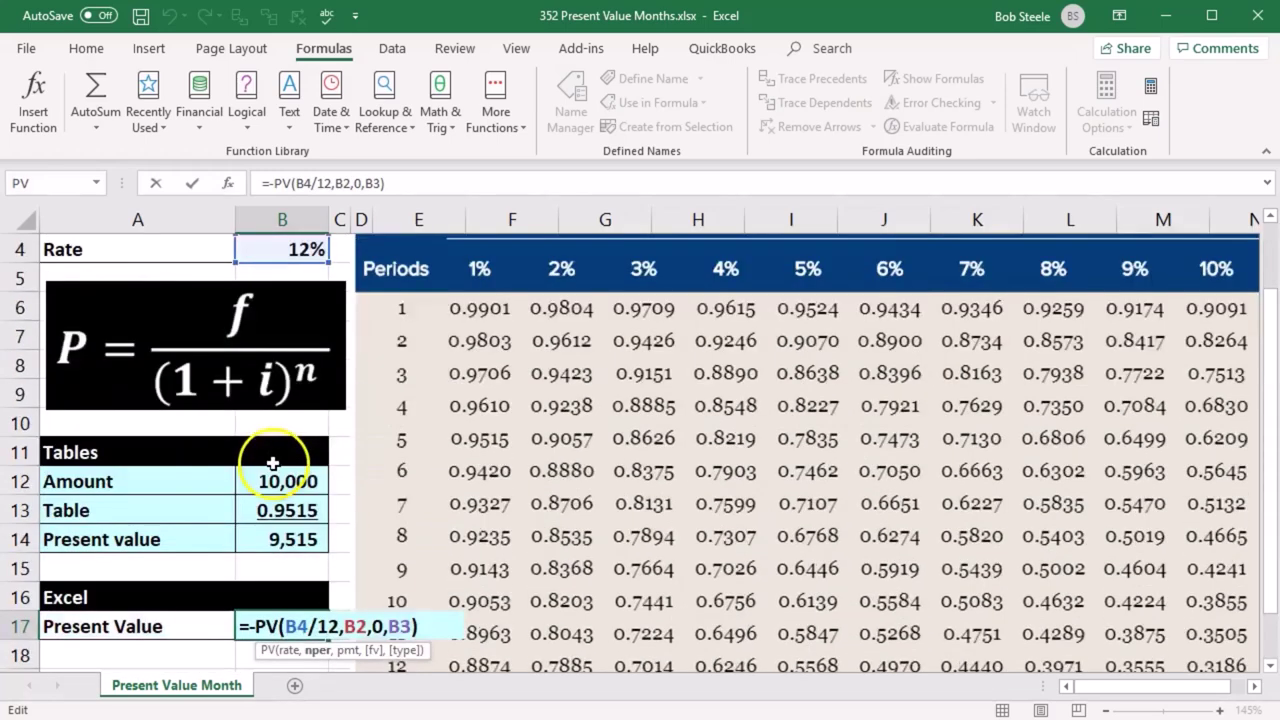
{"action": "scroll", "coordinate": [272, 463], "scroll_direction": "down", "scroll_amount": 2}
{"action": "left_click", "coordinate": [377, 452]}
{"action": "left_click", "coordinate": [387, 450]}
{"action": "scroll", "coordinate": [189, 565], "scroll_direction": "up", "scroll_amount": 3}
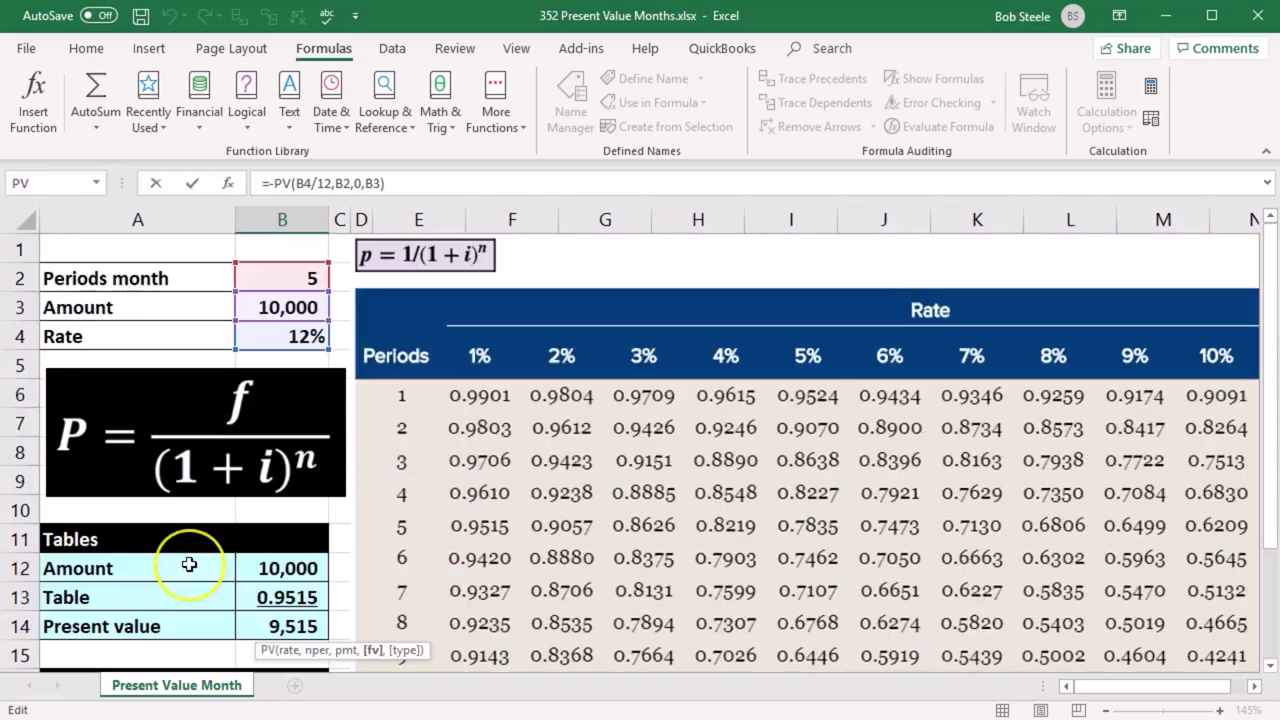